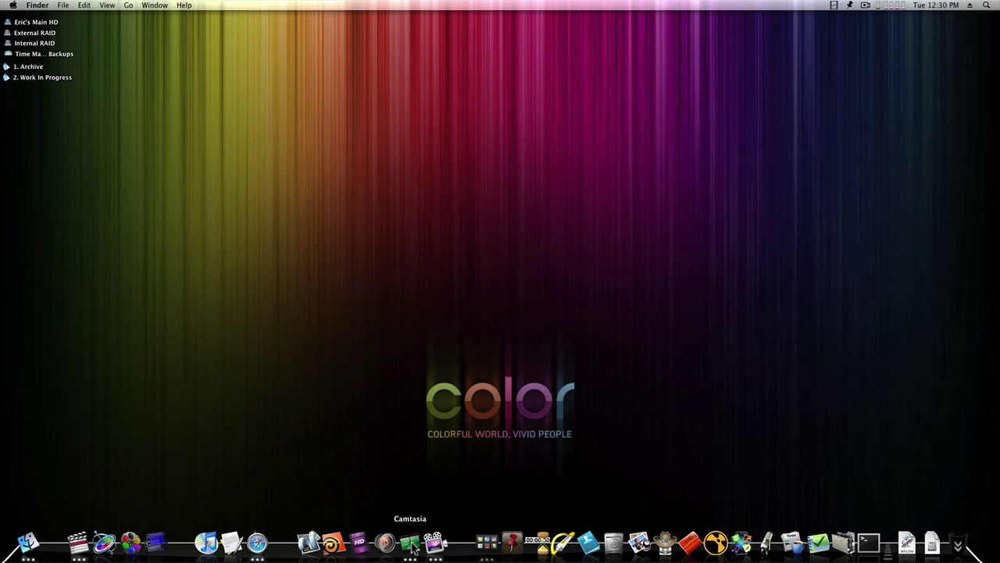
Step: Switch to Camtasia and move the webcam overlay into the black viewer area in the upper-left of the screen recording
left_click(412, 545)
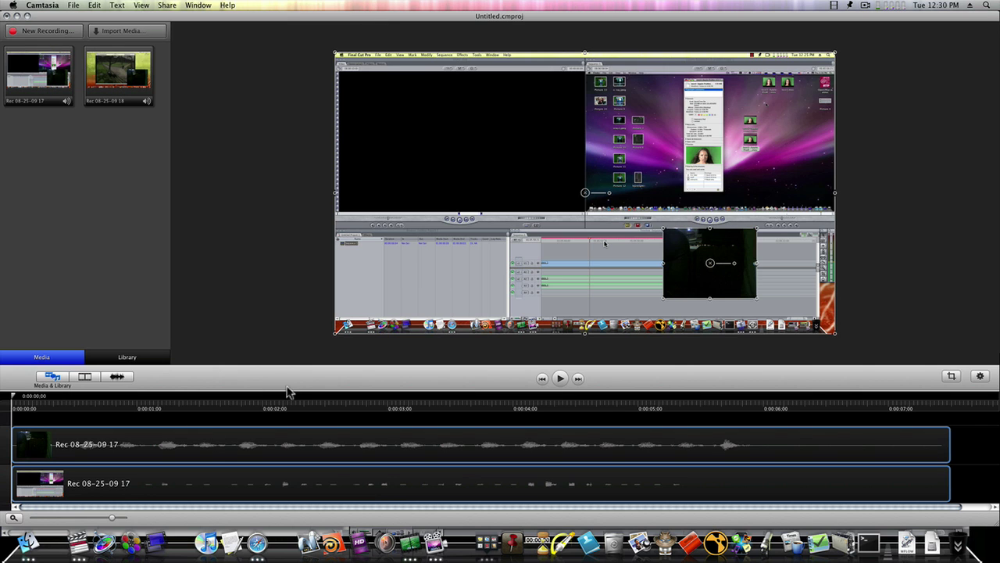
mouse_move(286, 390)
left_mouse_down()
mouse_move(282, 346)
mouse_move(279, 394)
left_mouse_up()
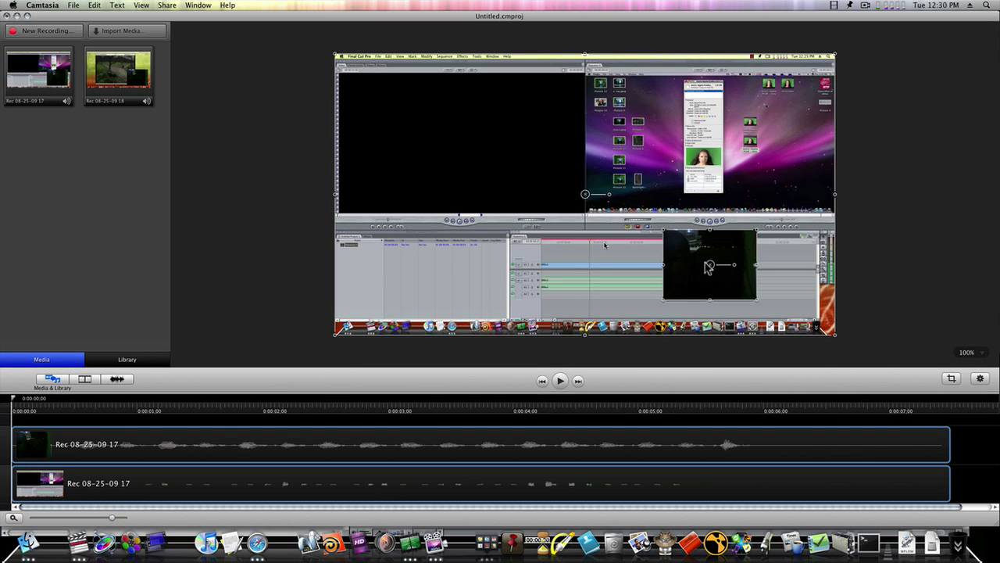
mouse_move(711, 268)
left_mouse_down()
mouse_move(698, 268)
mouse_move(711, 268)
left_mouse_up()
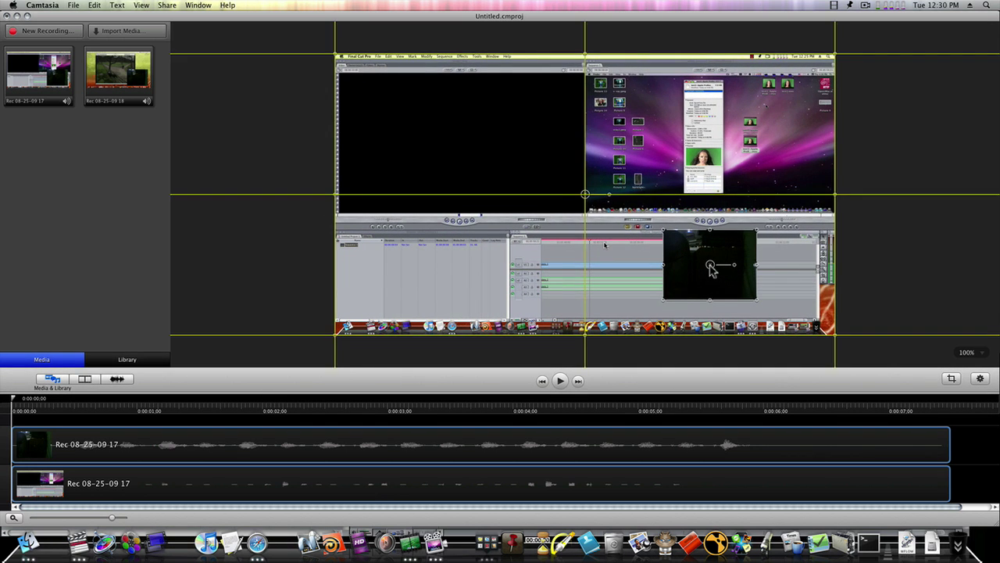
left_click(962, 449)
left_click(940, 447)
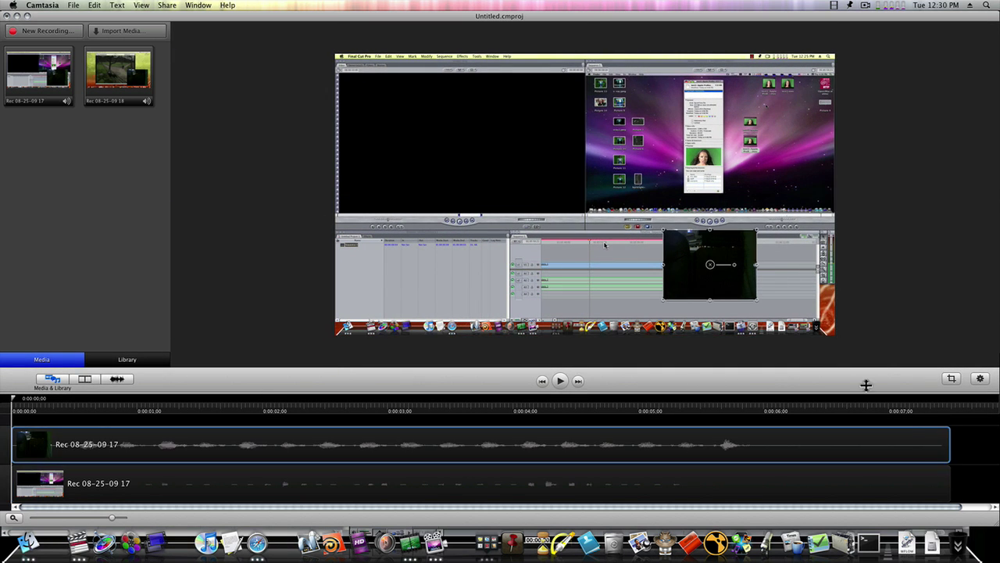
left_click_drag(713, 269, 433, 147)
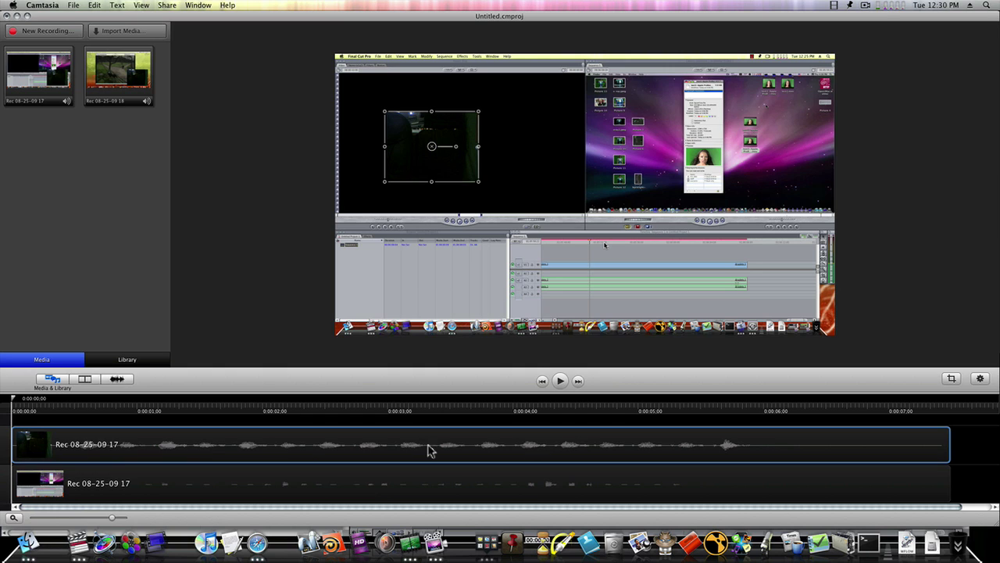
Step: Separate the webcam clip's video and audio, and undo the separation
right_click(311, 448)
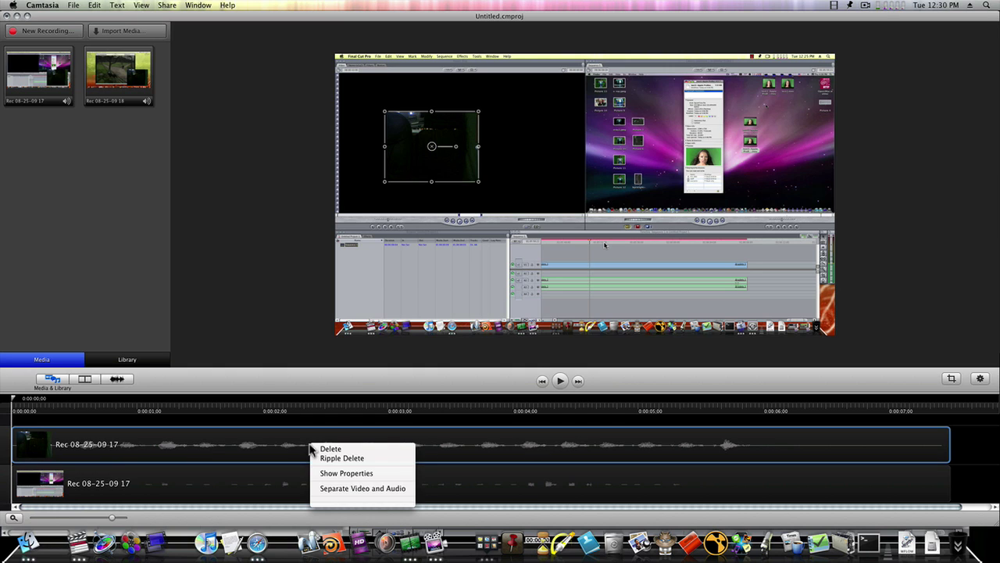
left_click(344, 488)
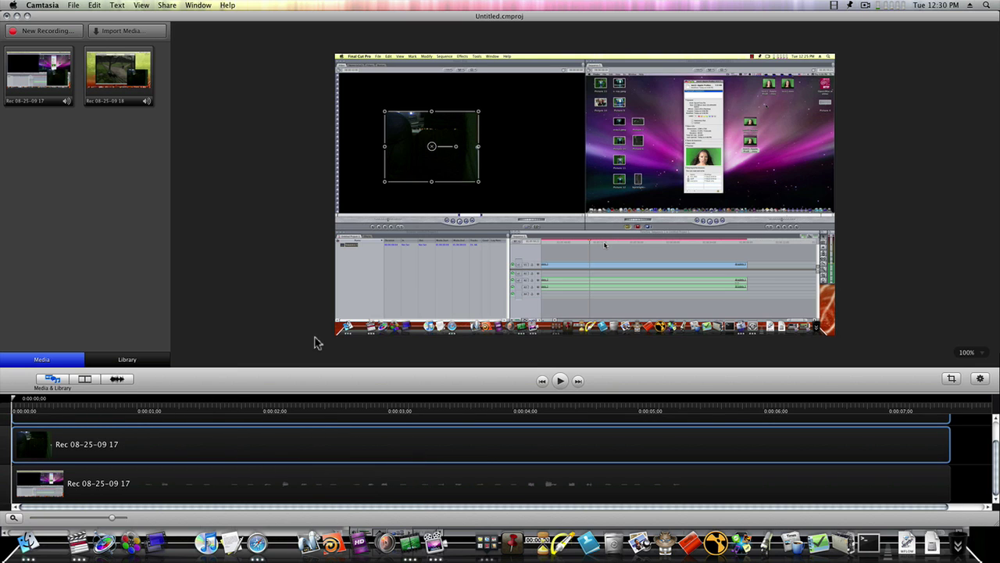
key("super+z")
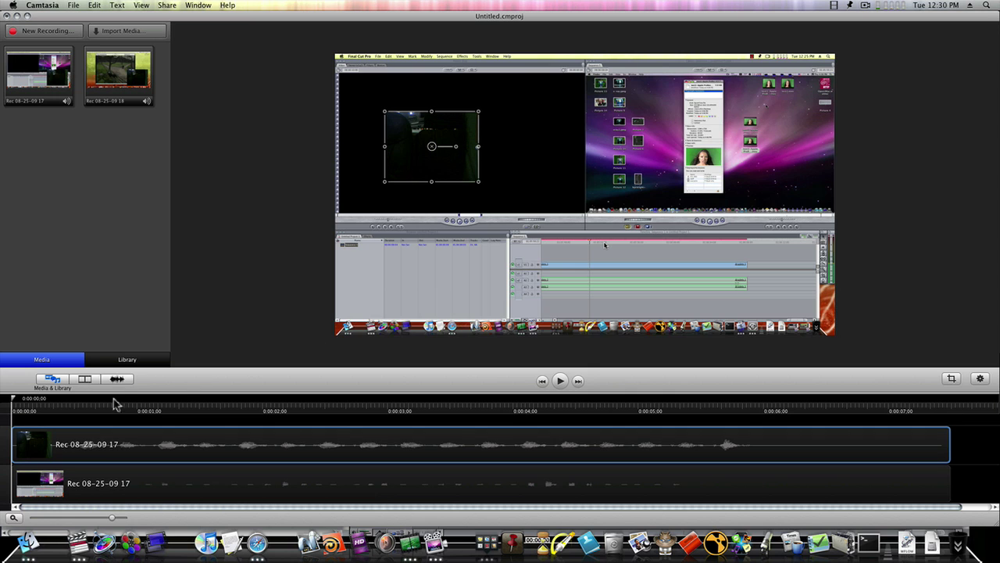
Step: Add the Raise Volume audio effect to the webcam clip, starting shortly after the one-second mark
left_click(55, 379)
left_click(56, 380)
left_click(94, 382)
left_click(117, 380)
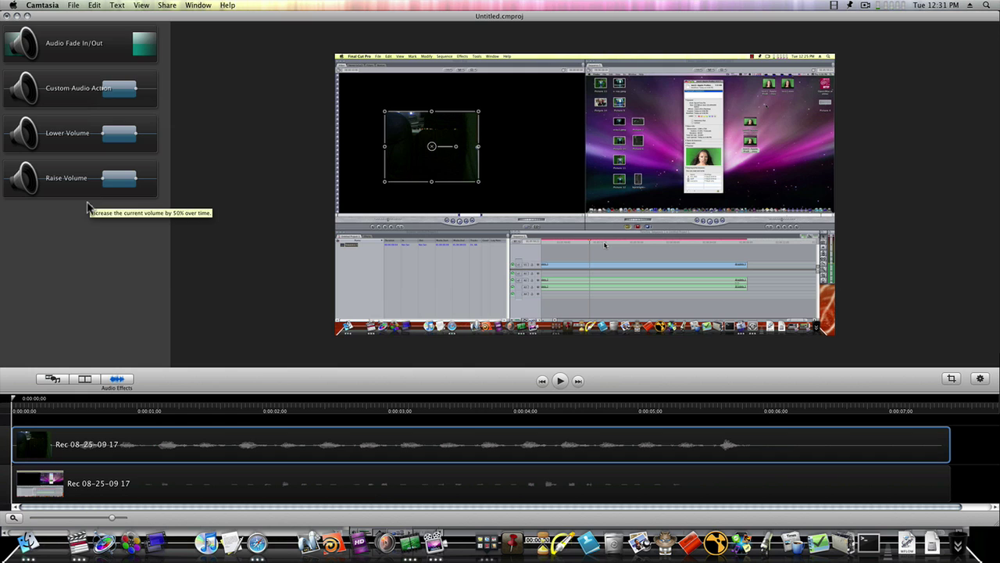
left_click_drag(88, 193, 179, 444)
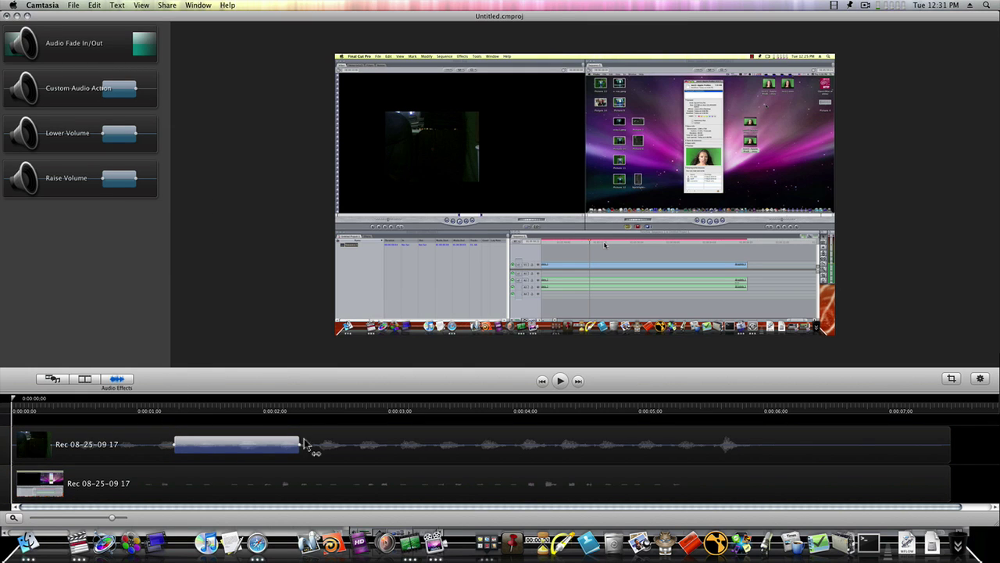
Step: Place the playhead at 0:00:02;12, snap the volume effect's end to it, and return the webcam clip to the timeline start
left_click(313, 412)
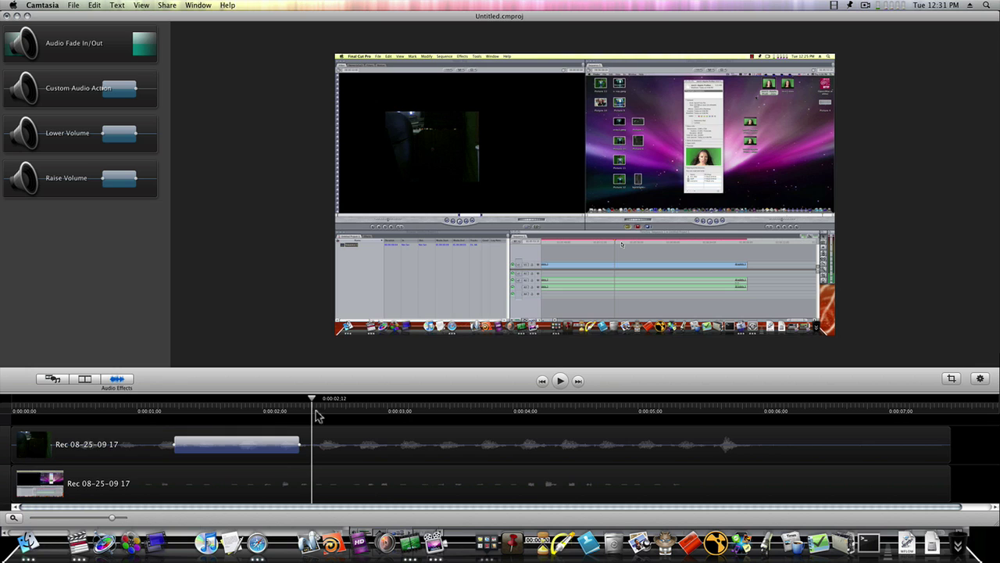
left_click(277, 448)
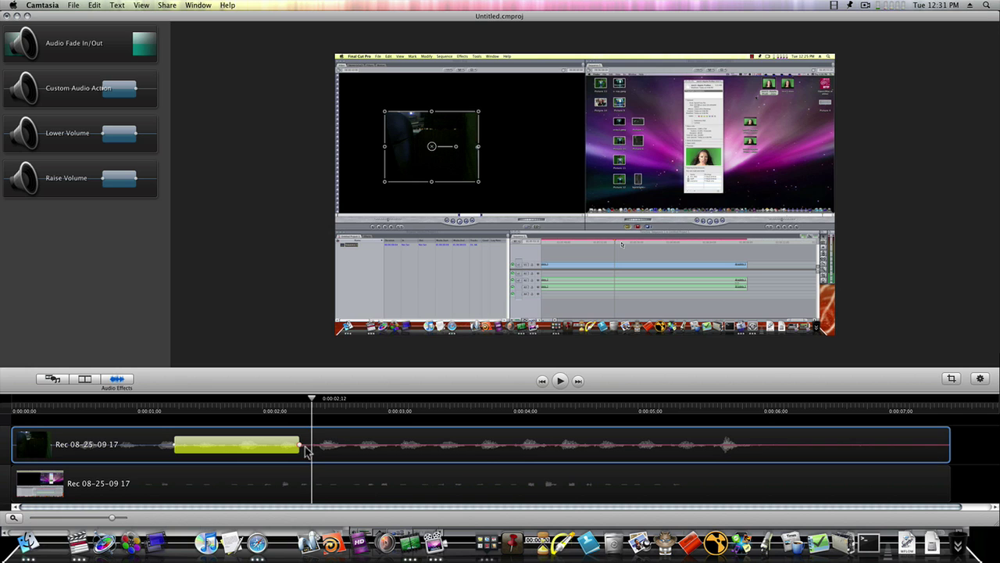
left_click_drag(300, 449, 318, 450)
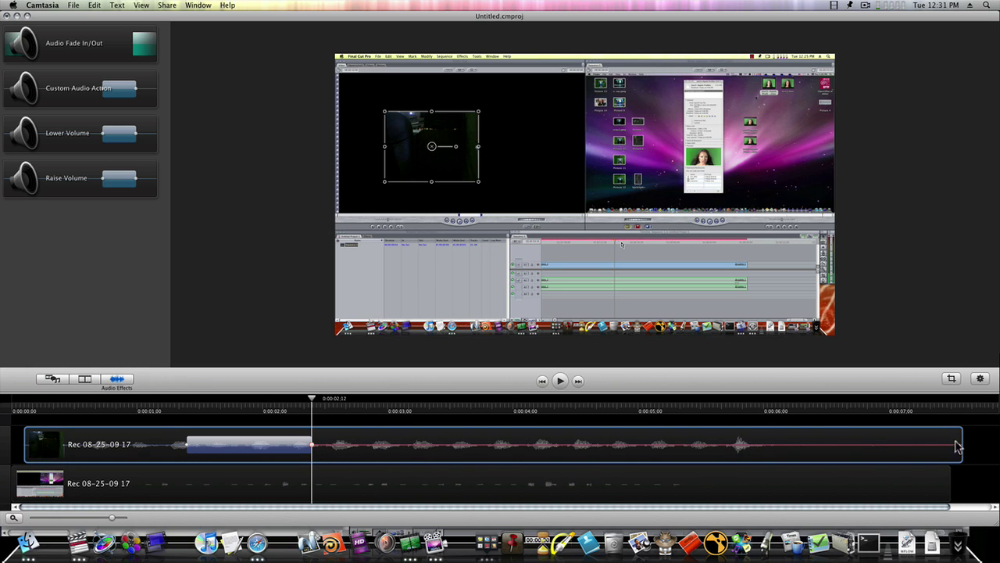
left_click_drag(133, 445, 123, 446)
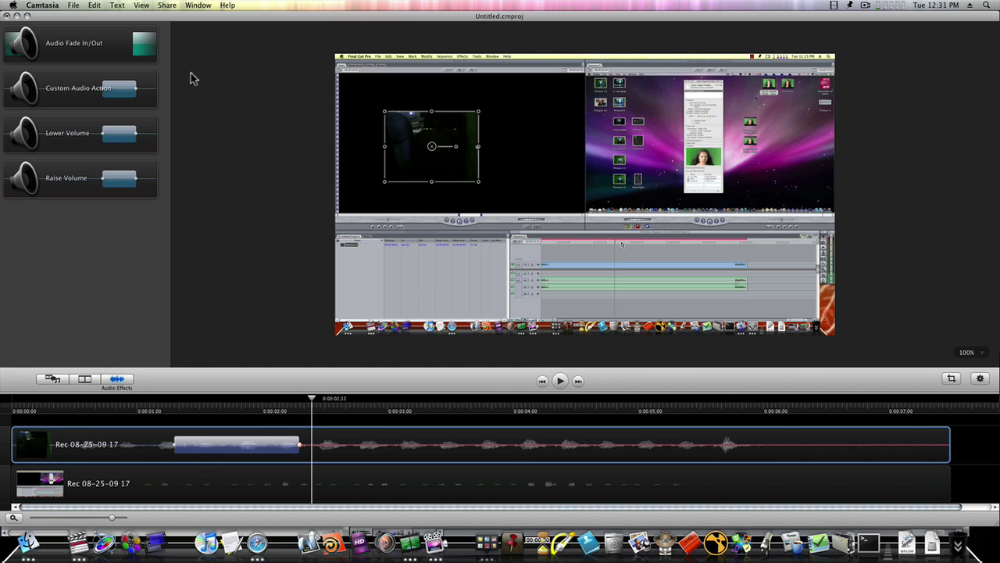
Step: Show the video effects and split the selected webcam clip at the playhead
left_click(86, 379)
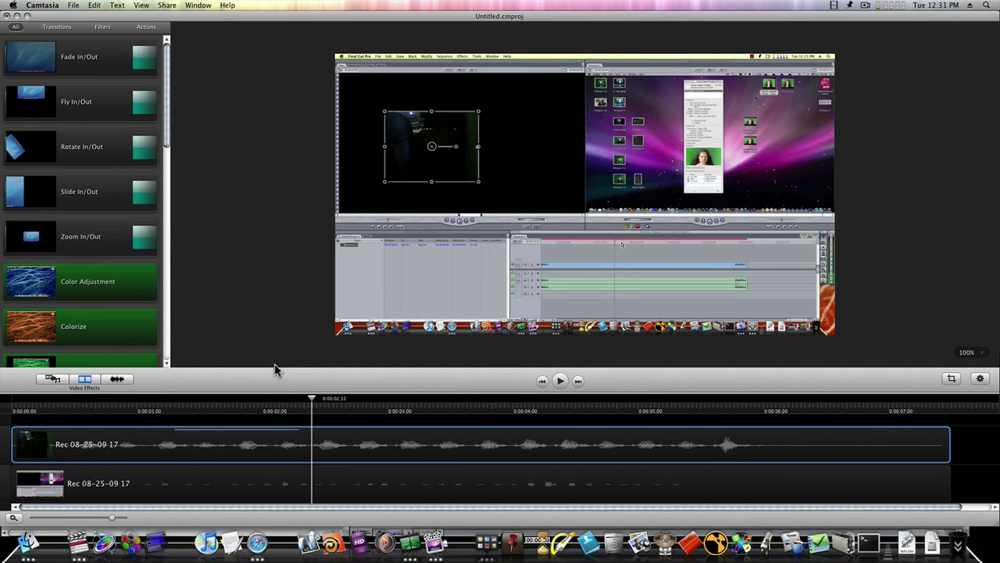
left_click(94, 6)
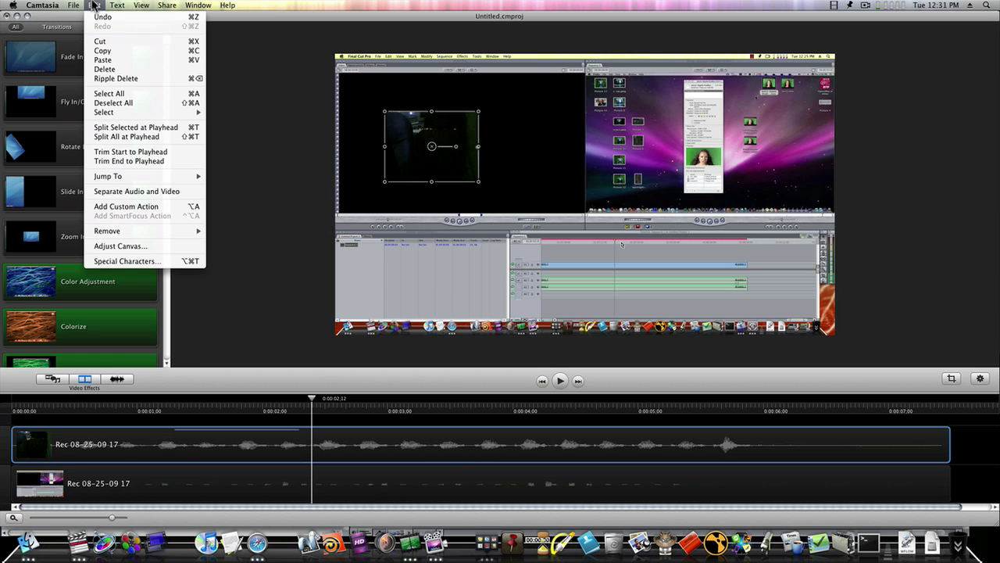
left_click(150, 129)
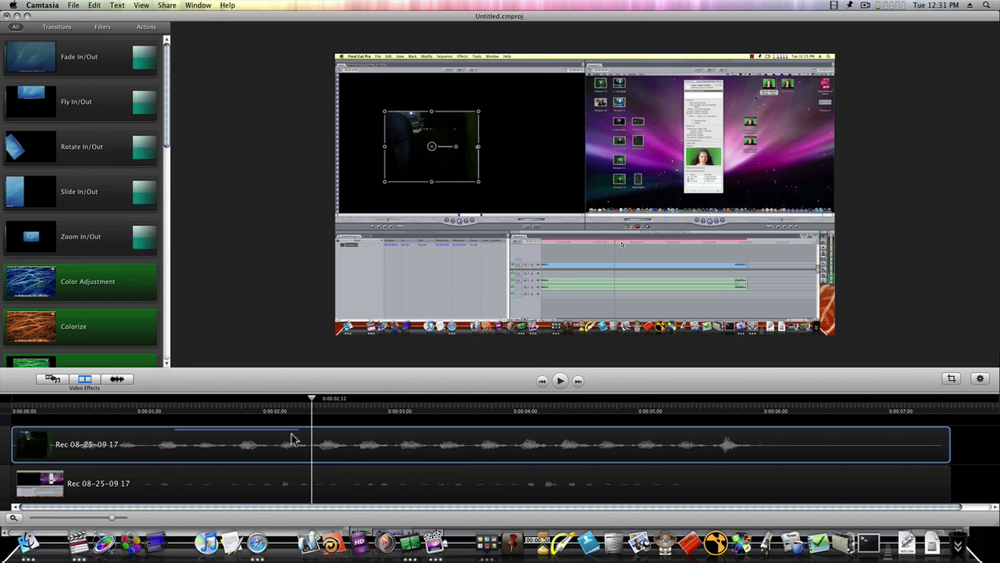
Step: Add Rotate In/Out transitions on both sides of the webcam clip's split and preview the rotation at 0:00:01;24
left_click_drag(94, 139, 305, 443)
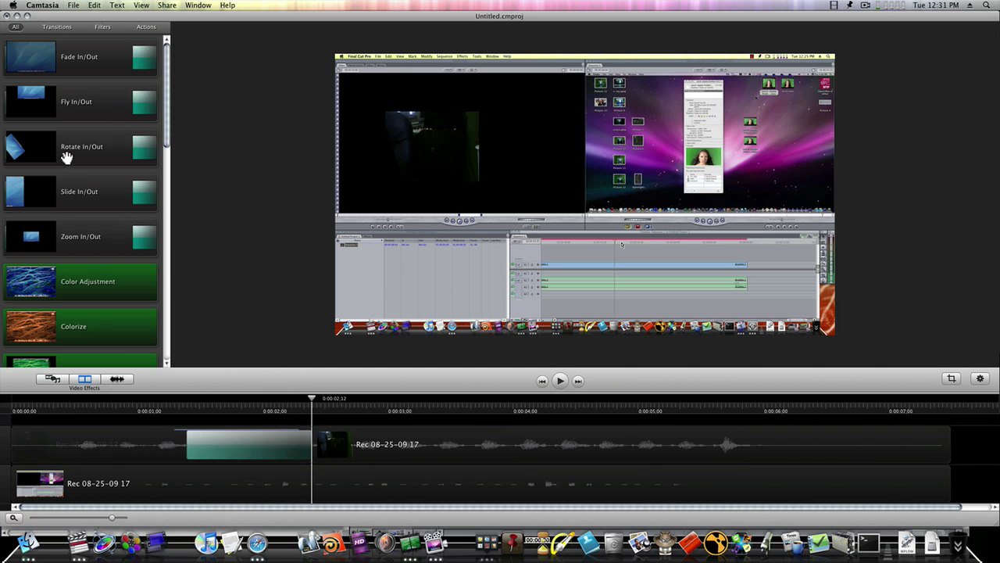
left_click_drag(67, 157, 384, 454)
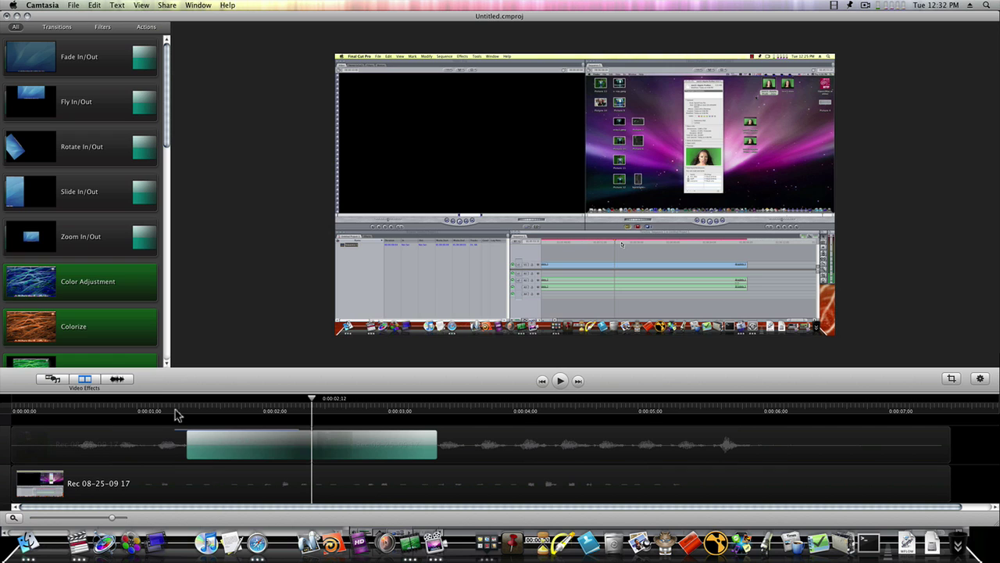
left_click_drag(177, 414, 243, 414)
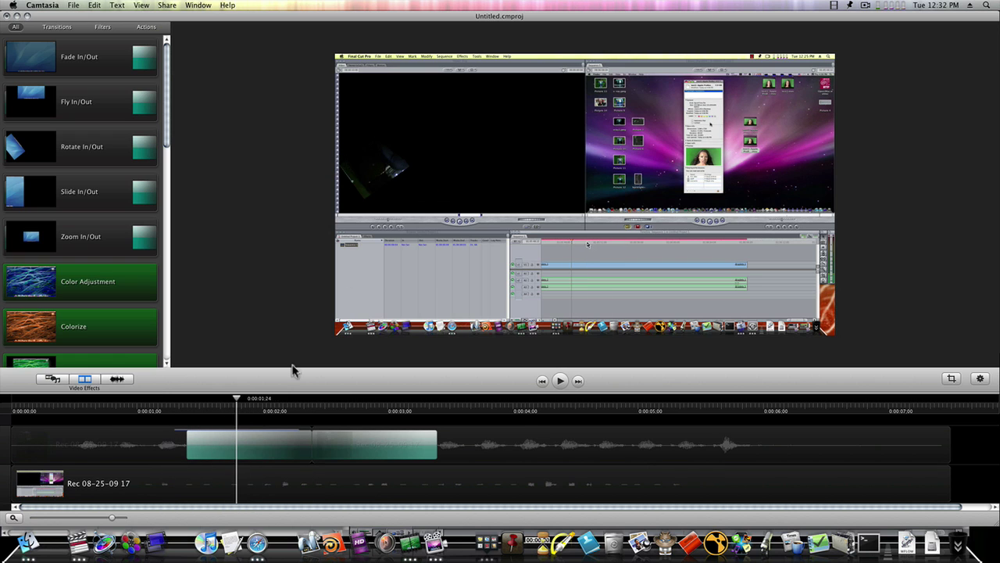
Step: Move the first webcam piece down near the canvas's bottom edge and preview its rotation at 0:00:01;21
left_click(383, 178)
left_click(171, 449)
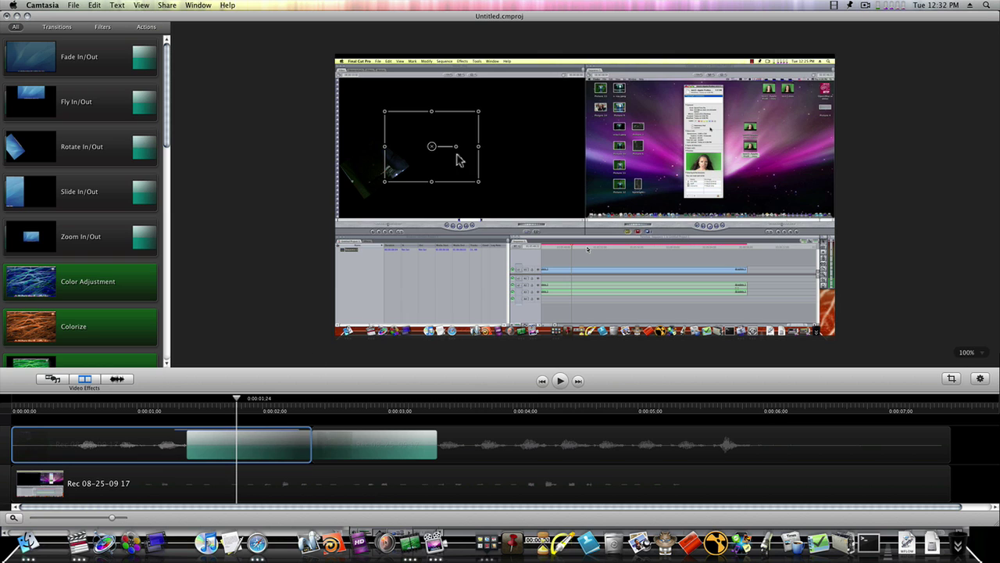
left_click_drag(436, 153, 450, 309)
left_click(469, 452)
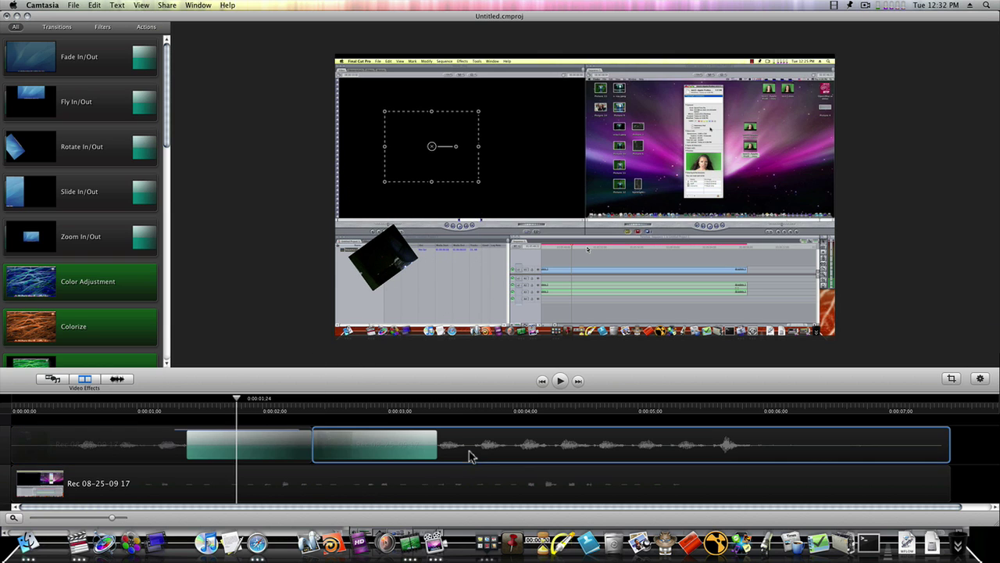
mouse_move(434, 153)
left_mouse_down()
mouse_move(464, 221)
mouse_move(436, 150)
left_mouse_up()
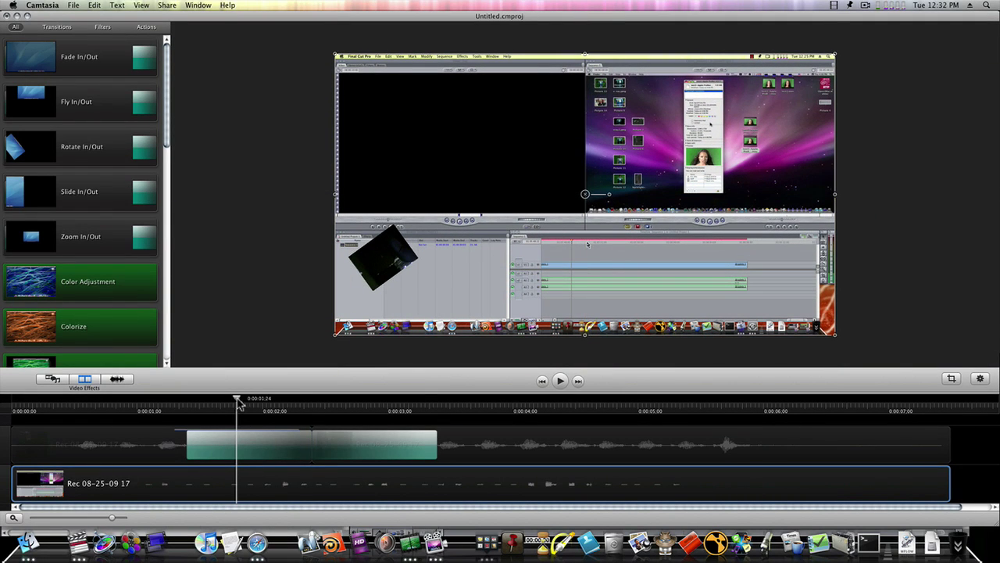
mouse_move(238, 400)
left_mouse_down()
mouse_move(261, 400)
mouse_move(224, 401)
left_mouse_up()
Step: Remove the Rotate transitions and revert the webcam overlay's move and the clip split
left_click(284, 441)
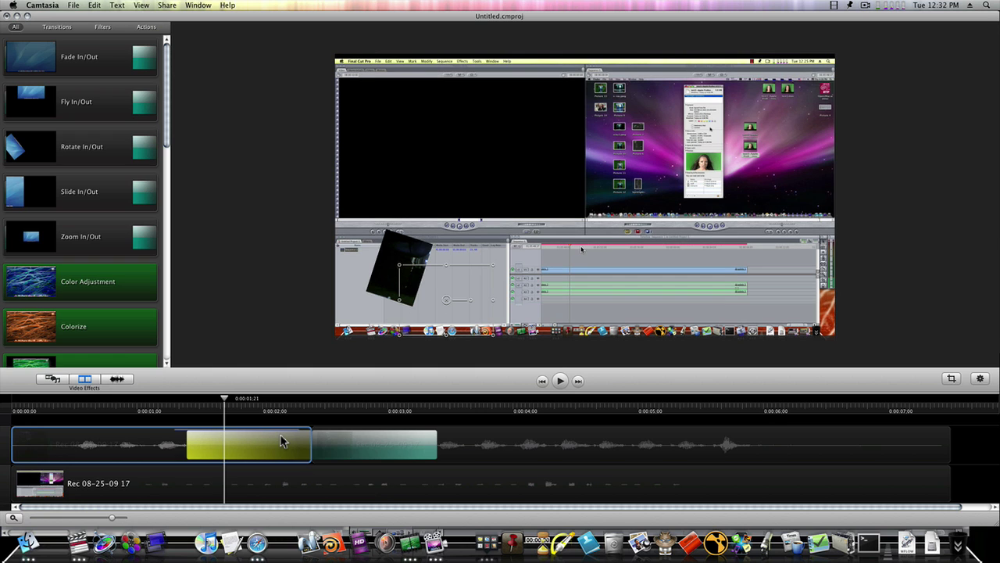
key("Delete")
left_click(283, 440)
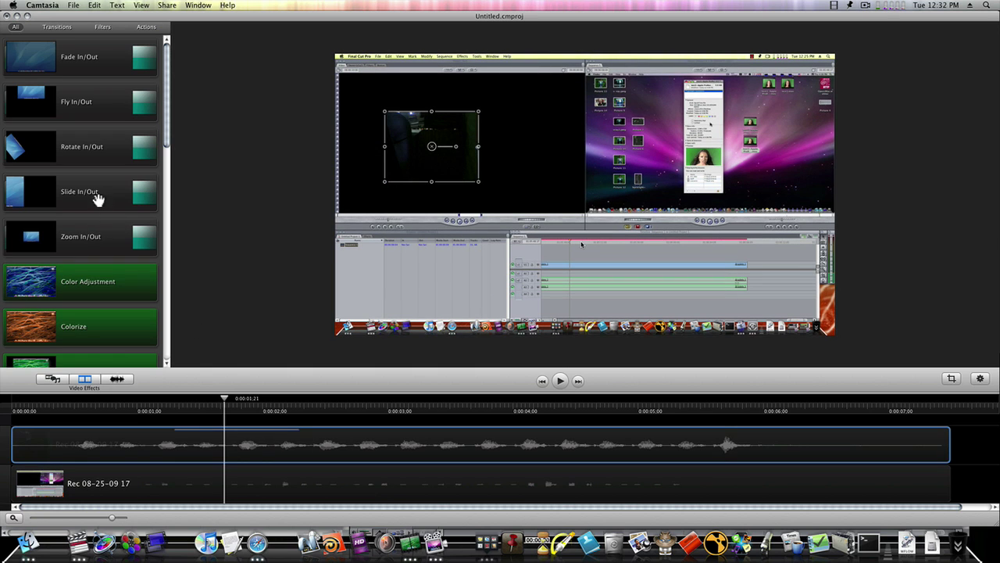
Step: Apply the Color Adjustment filter to the webcam clip and show the clip's properties
scroll(66, 237, "down", 4)
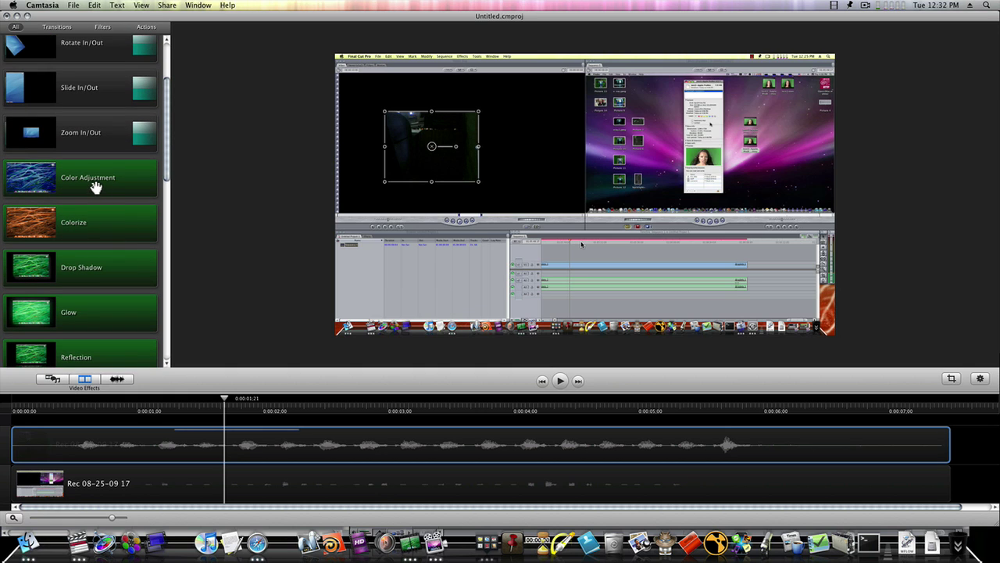
left_click_drag(78, 176, 289, 438)
left_click(981, 378)
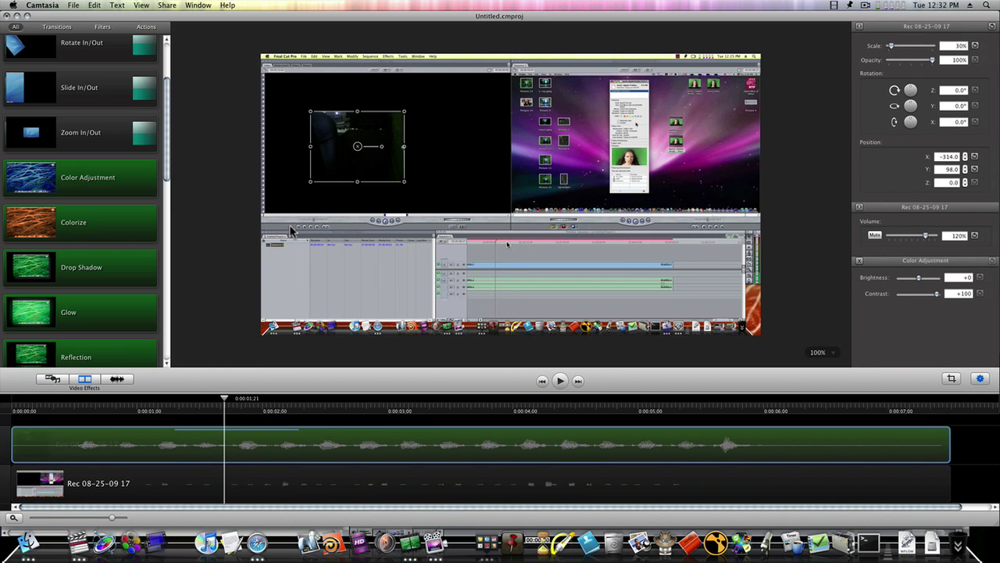
Step: Apply the Colorize filter to the webcam clip, view its color choices, and undo the filter
left_click(100, 244)
left_click_drag(87, 221, 273, 458)
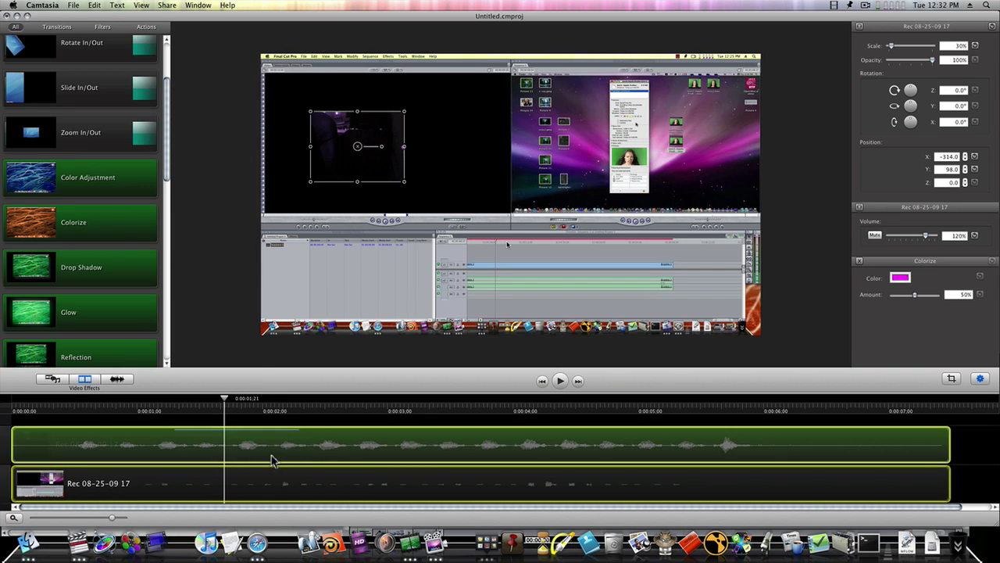
left_click(900, 279)
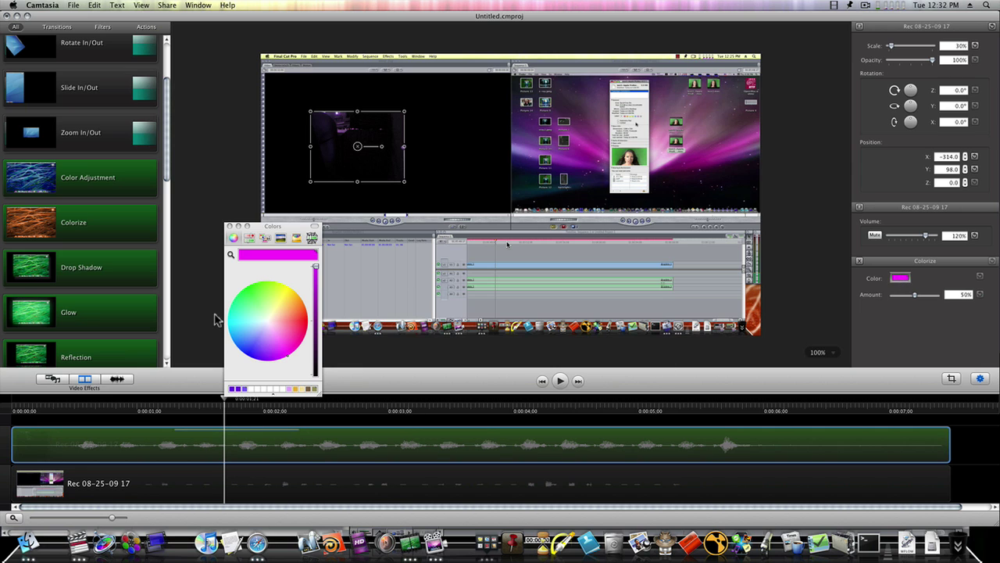
left_click(231, 227)
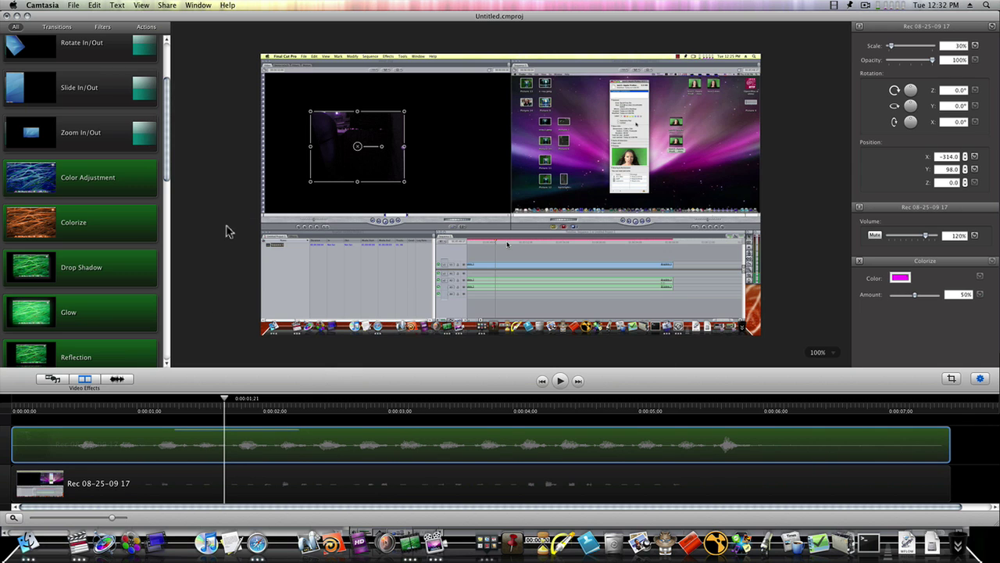
key("super+z")
Step: Apply the Colorize filter to the screen recording clip, set its amount to 65%, and view its color choices
left_click_drag(67, 221, 212, 479)
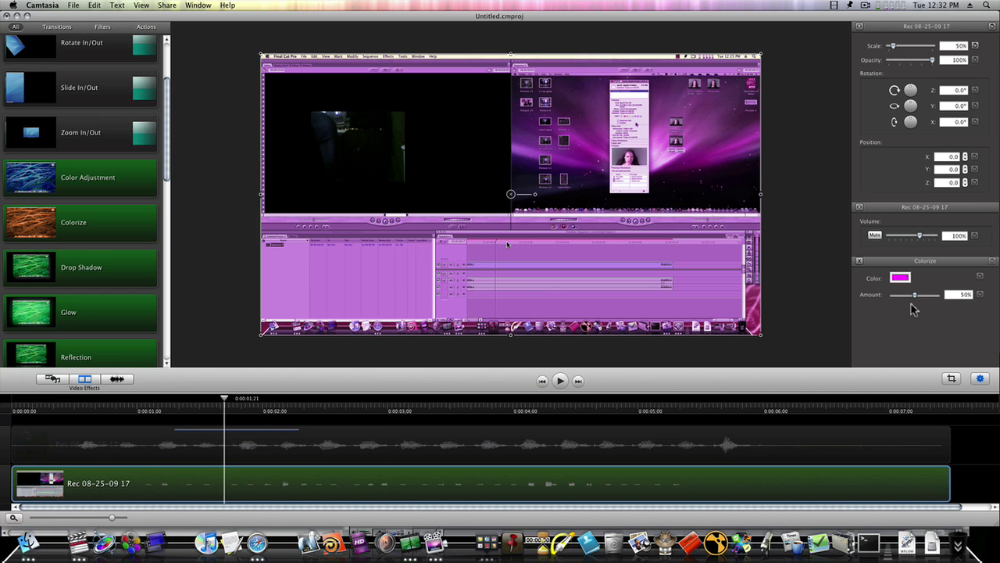
mouse_move(913, 302)
left_mouse_down()
mouse_move(899, 298)
mouse_move(930, 298)
mouse_move(920, 297)
left_mouse_up()
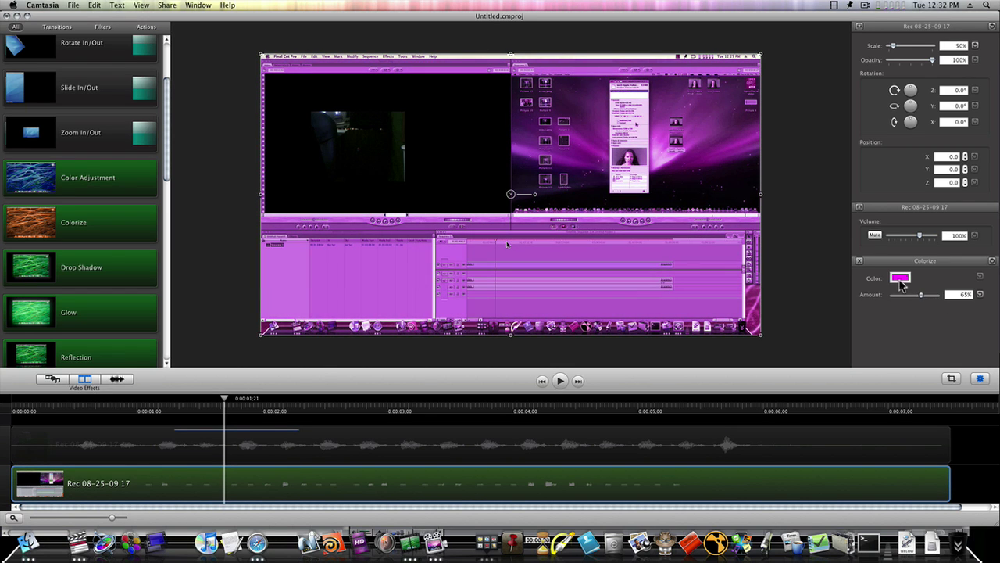
left_click(899, 278)
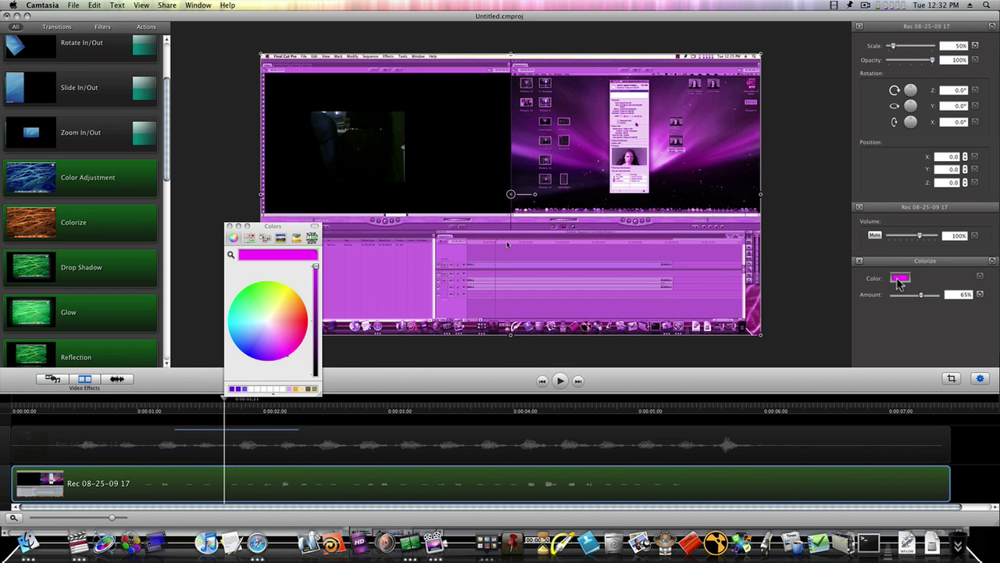
left_click(229, 225)
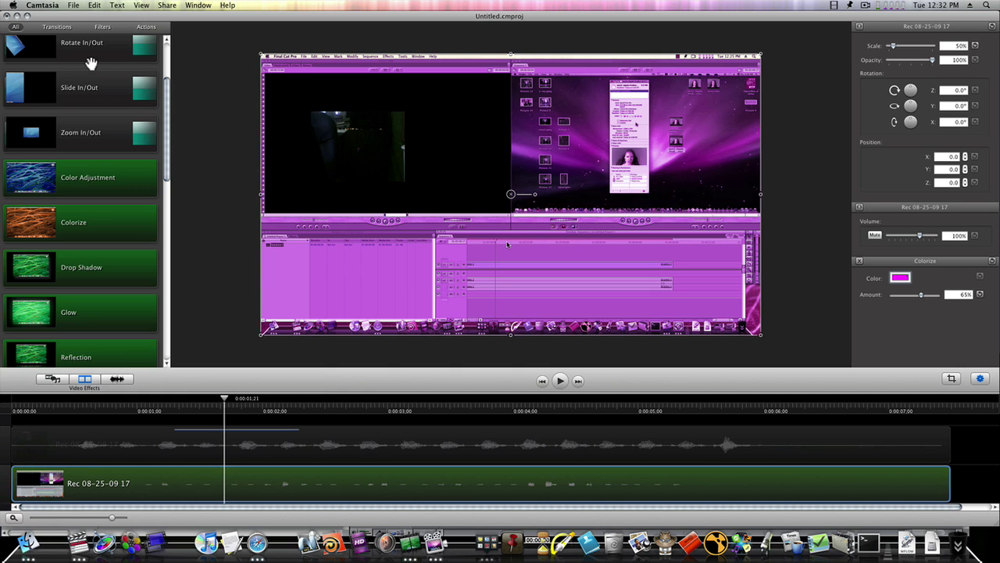
scroll(104, 171, "down", 5)
scroll(107, 174, "up", 5)
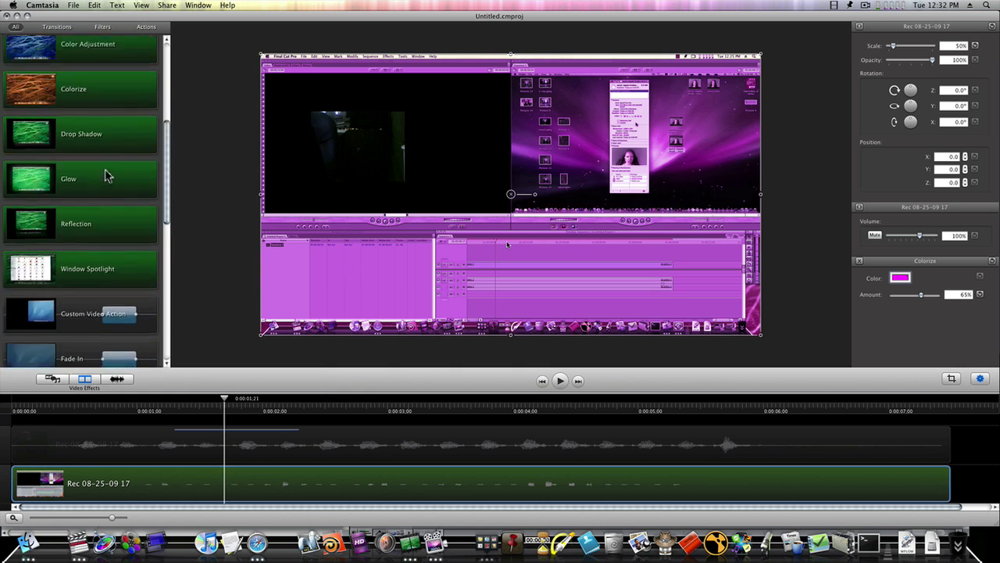
Step: Undo the Colorize filter on the screen recording clip
scroll(104, 178, "down", 3)
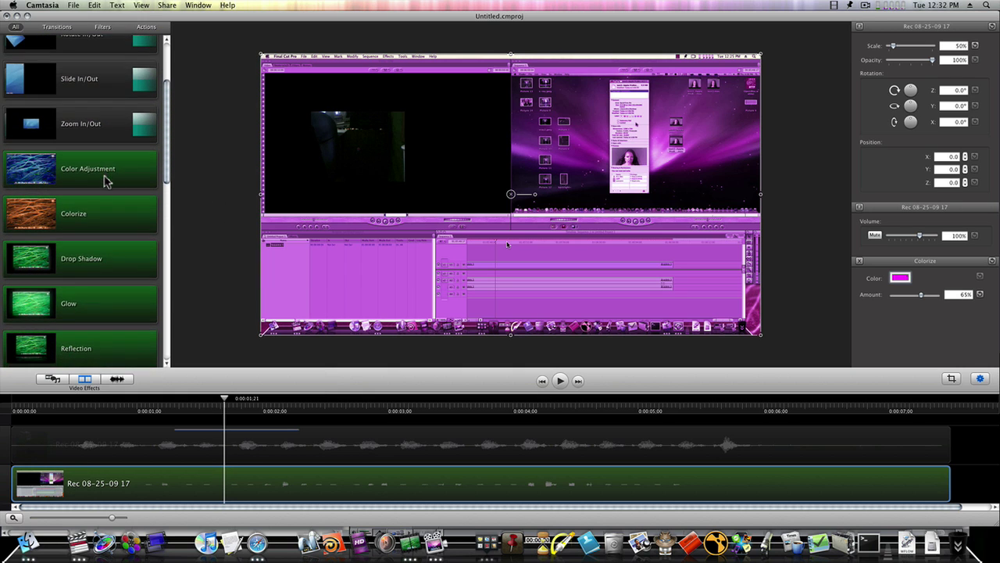
left_click(190, 268)
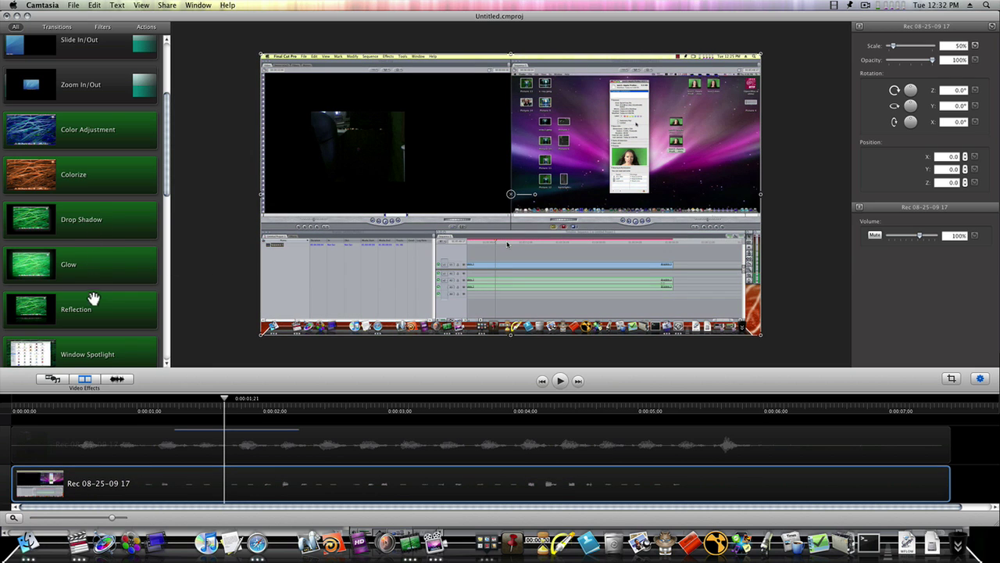
Step: Examine the available video effects, from filters to actions such as SmartFocus, and view the Transitions, Filters and Actions categories
scroll(94, 305, "down", 3)
scroll(94, 303, "down", 1)
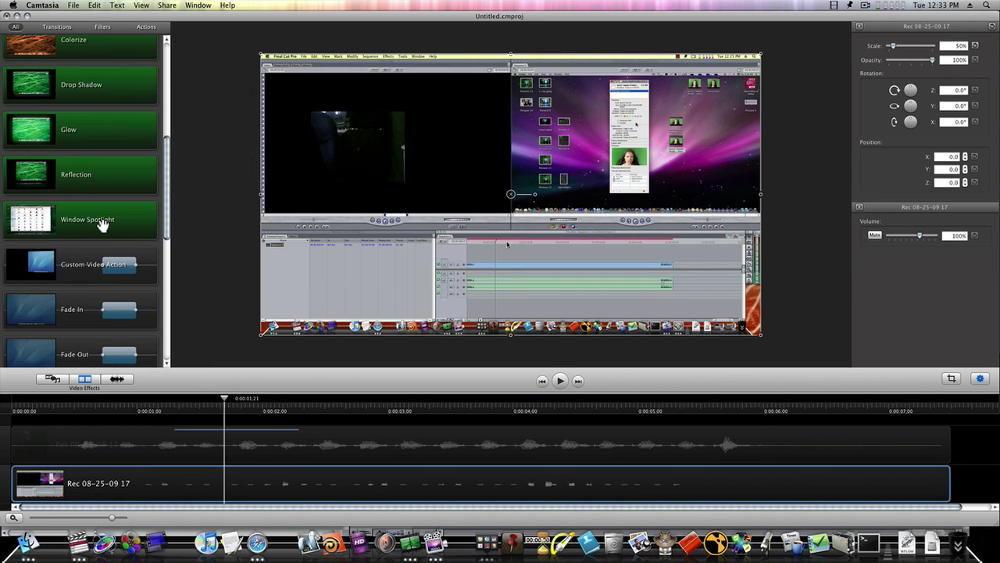
scroll(102, 221, "down", 3)
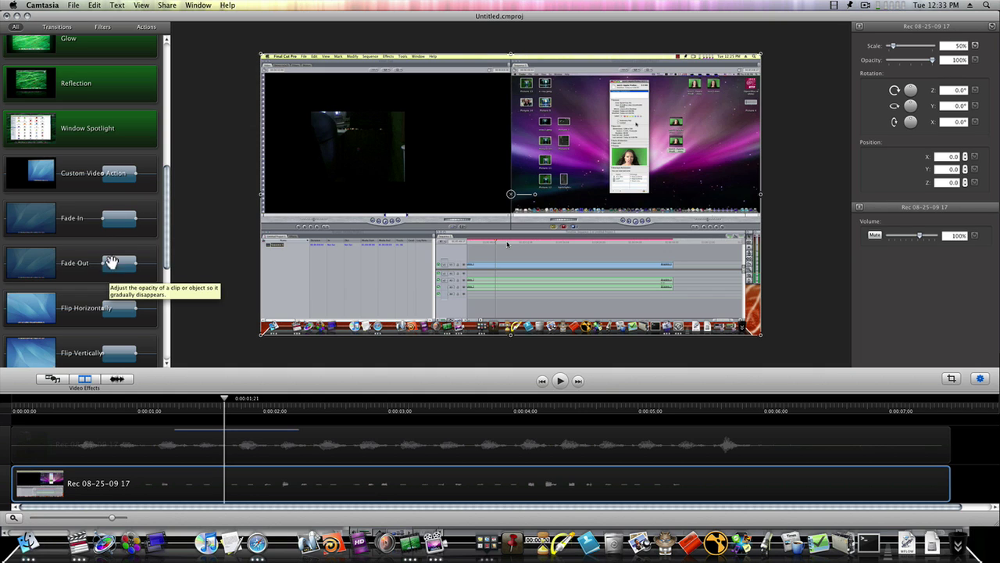
scroll(125, 262, "down", 5)
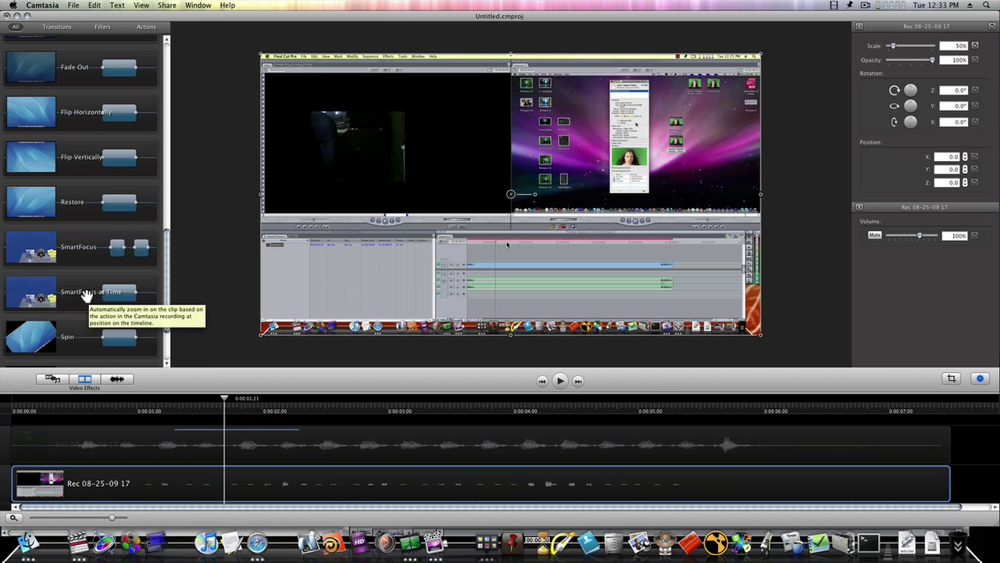
left_click(57, 28)
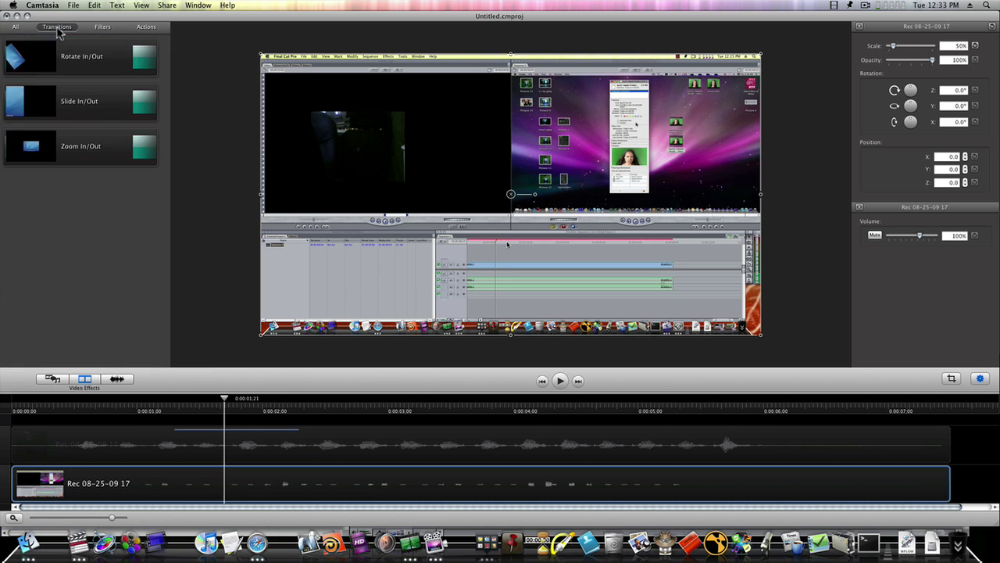
left_click(102, 27)
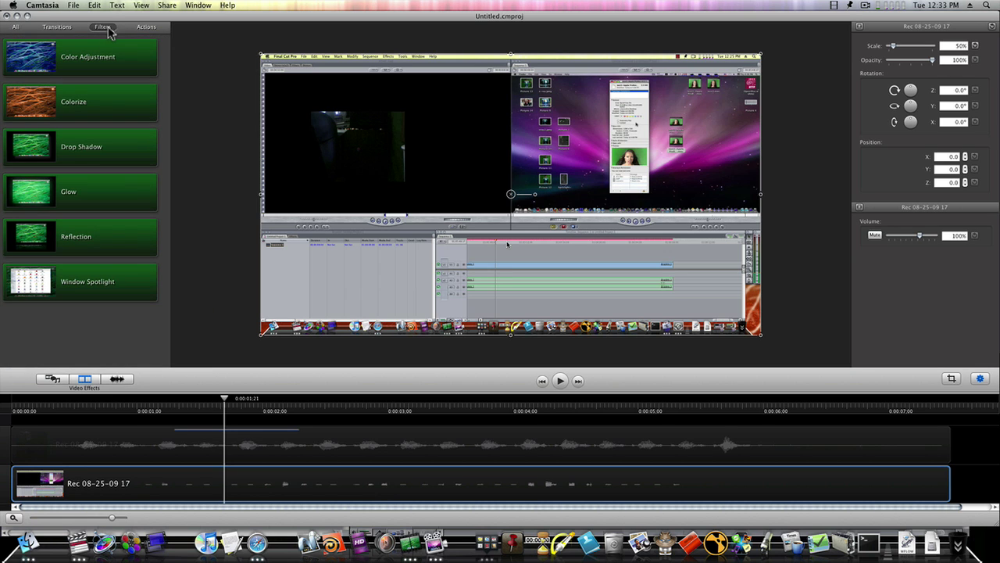
left_click(145, 28)
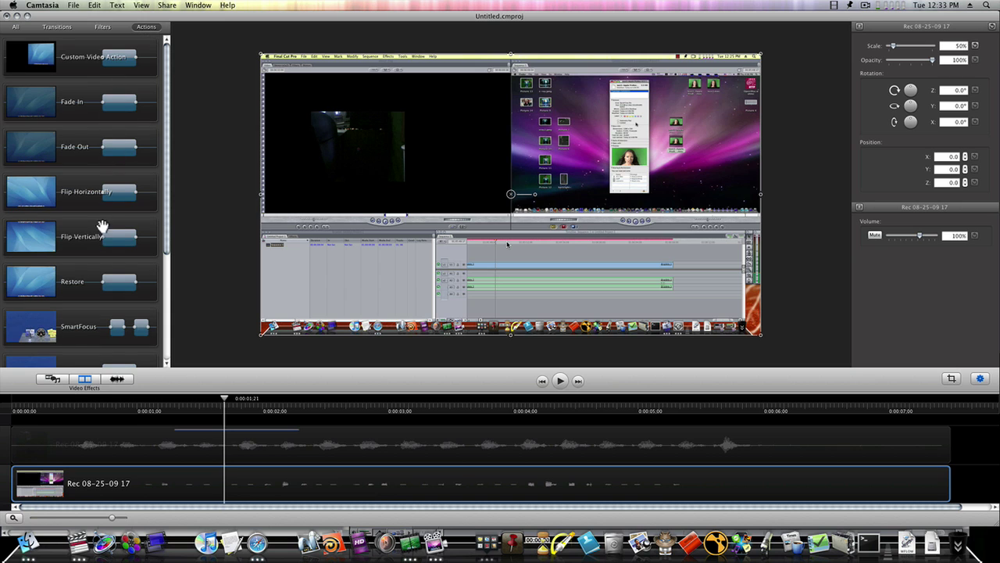
left_click(15, 27)
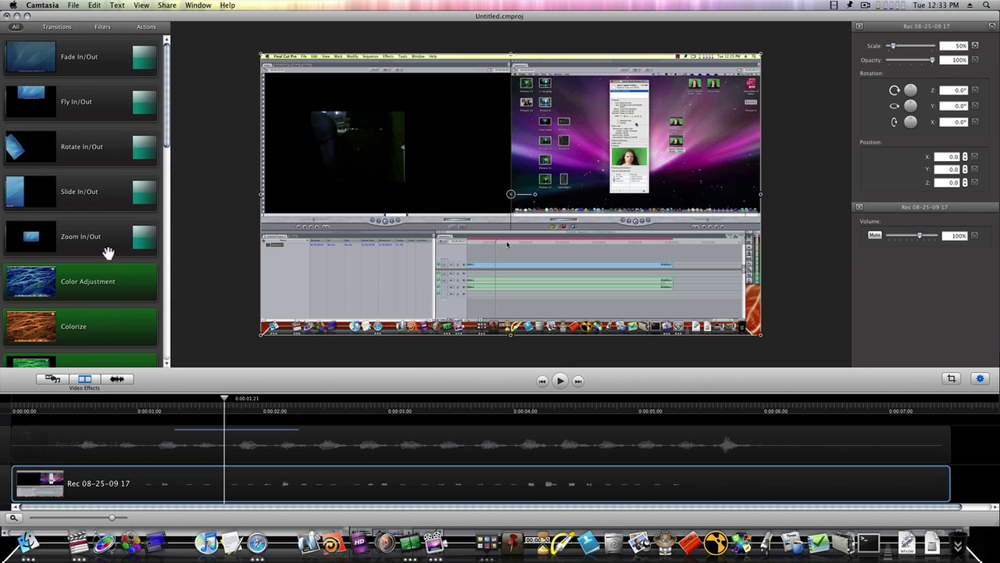
scroll(103, 258, "down", 15)
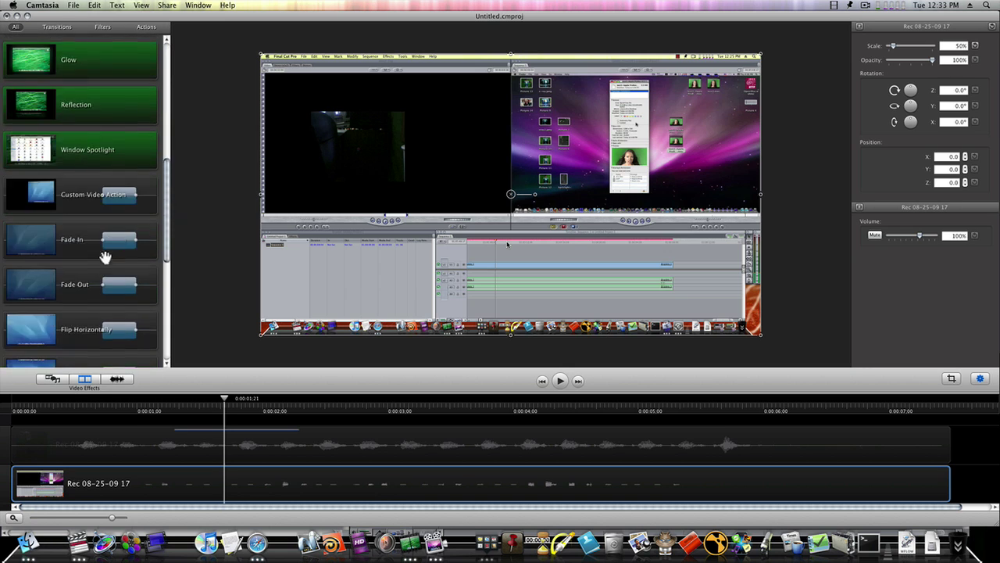
Step: Add an Arrow from the media library over the black viewer area of the recording on the canvas
left_click(53, 379)
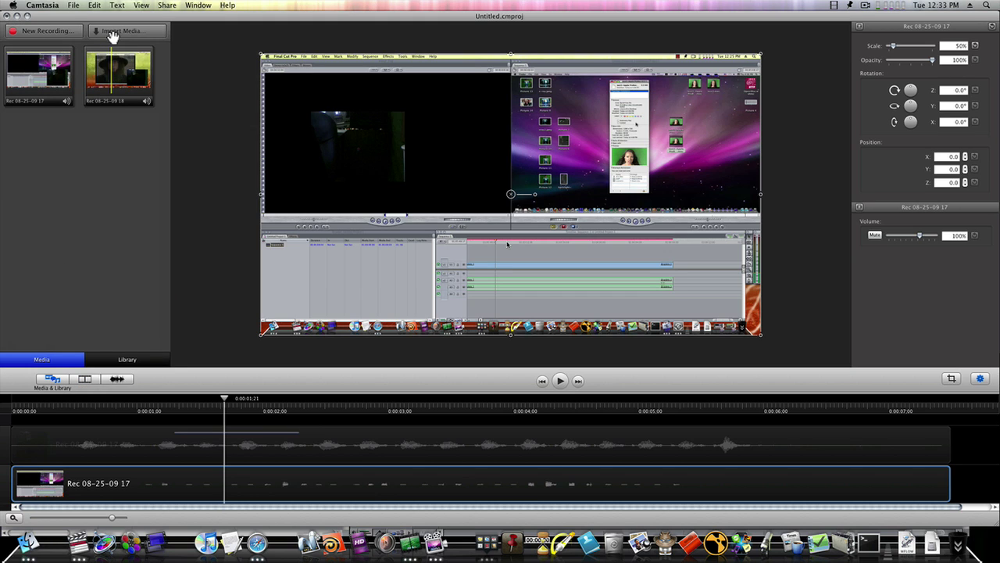
left_click(133, 354)
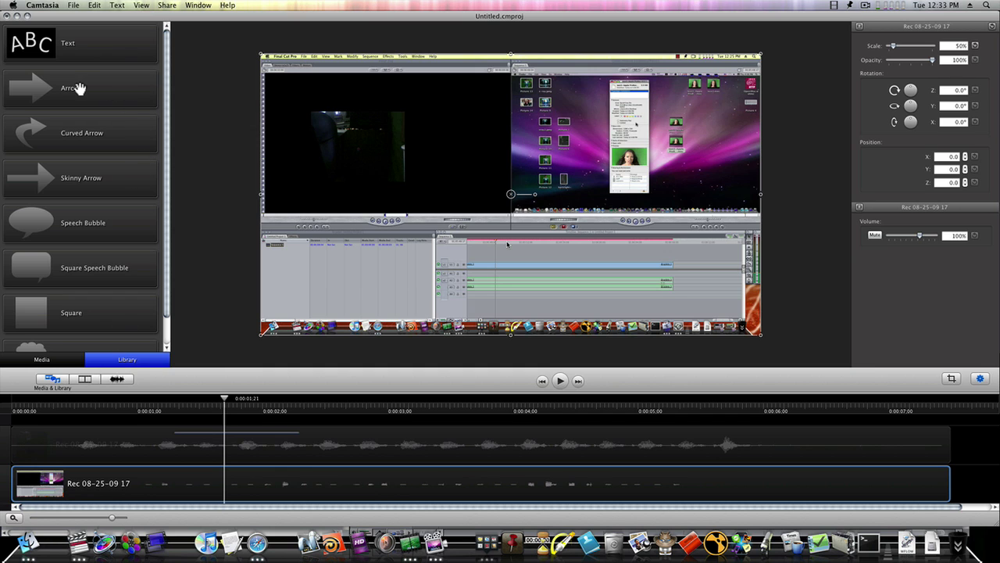
left_click_drag(78, 86, 380, 156)
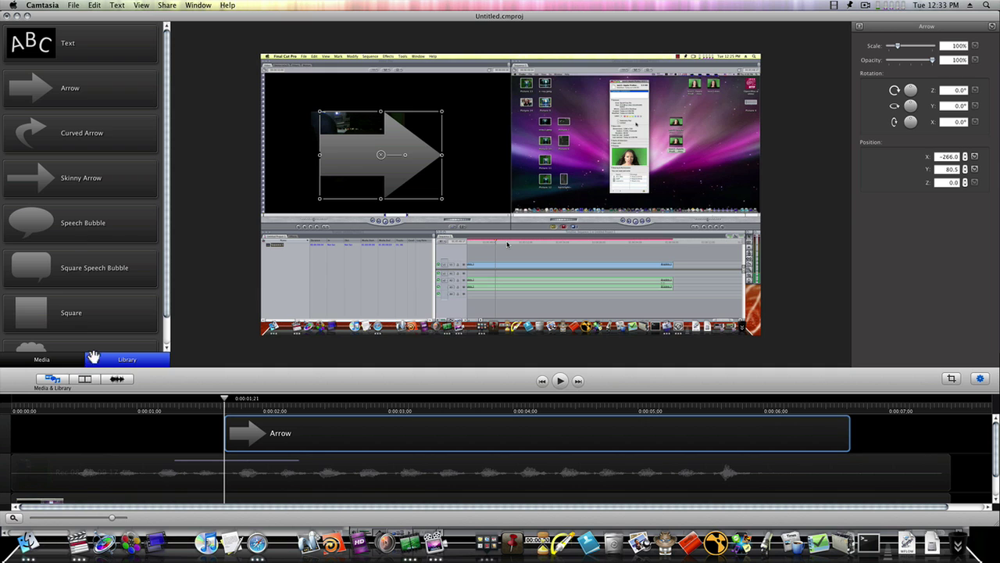
Step: Apply the Colorize filter to the arrow on the canvas
left_click(89, 379)
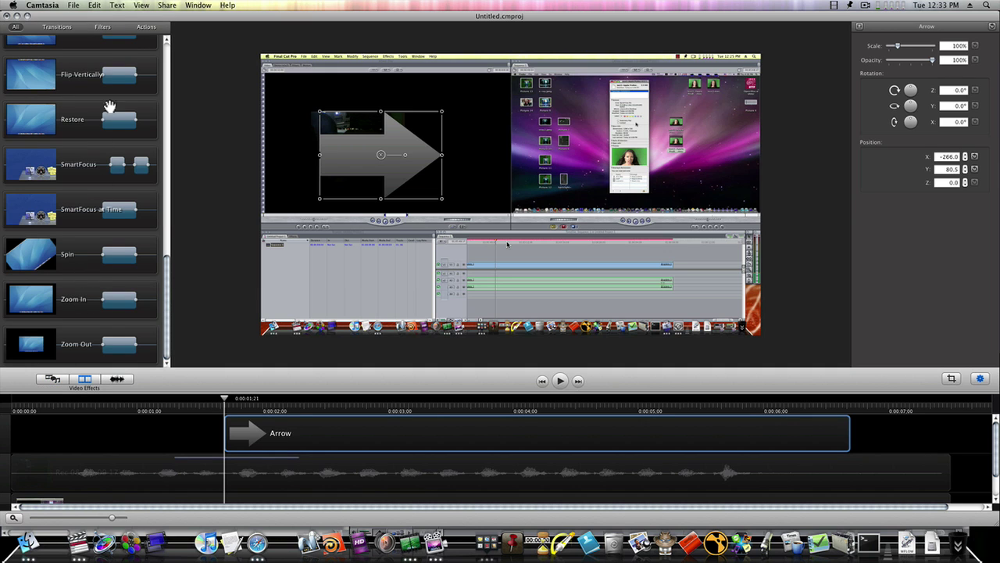
left_click(103, 26)
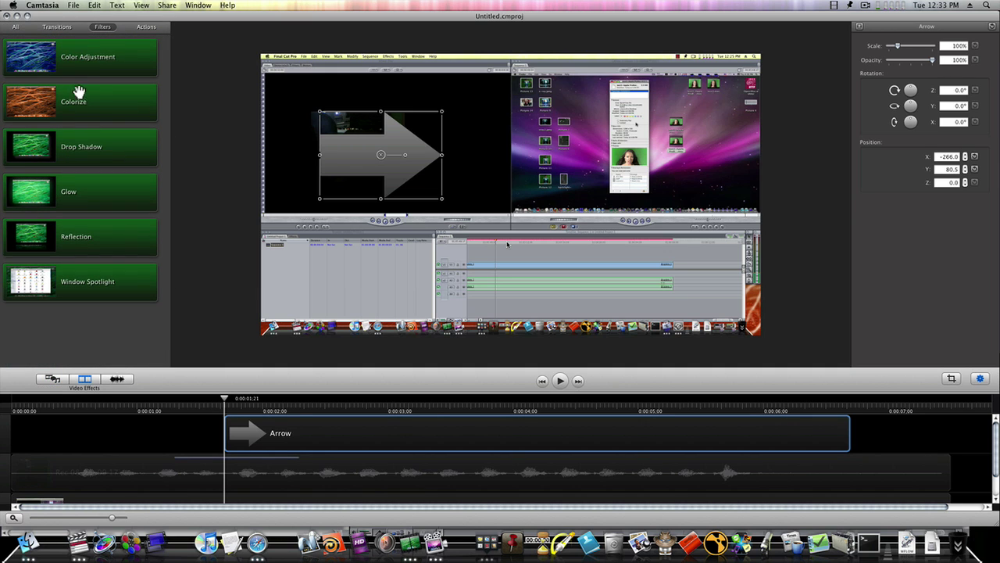
left_click_drag(143, 115, 376, 161)
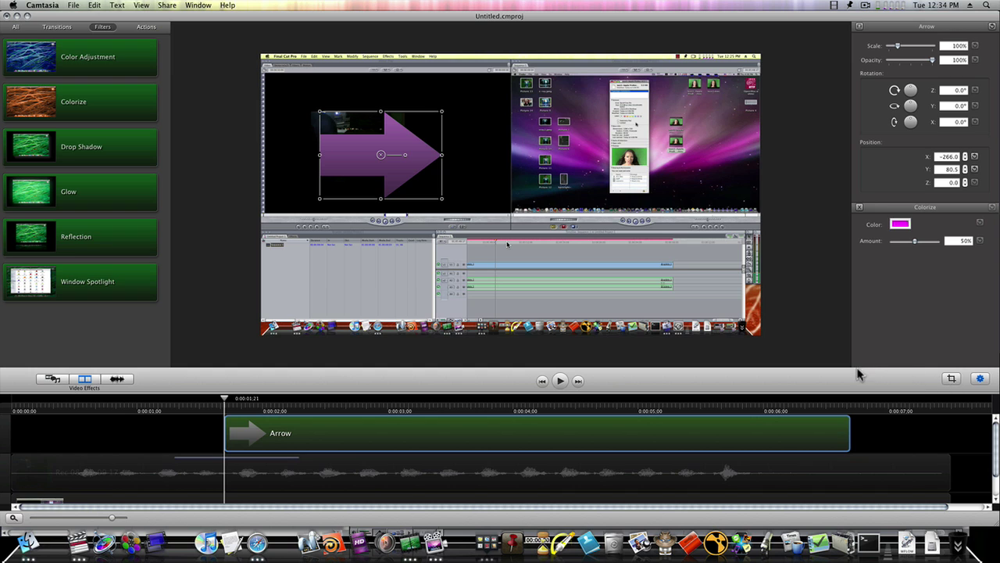
Step: Open the canvas size adjustment, try the Fit to Visible preset, and cancel the change
left_click(828, 296)
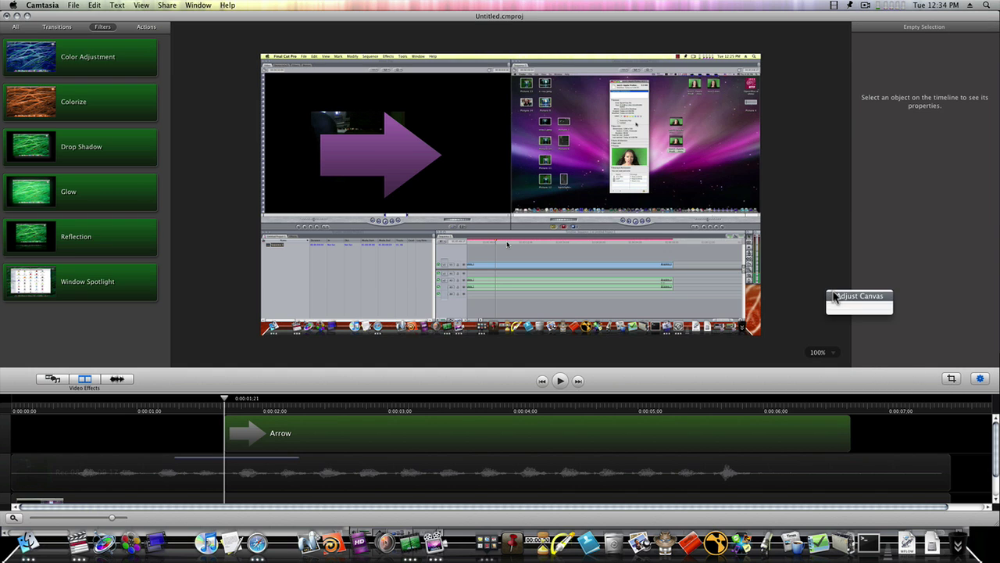
left_click(828, 297)
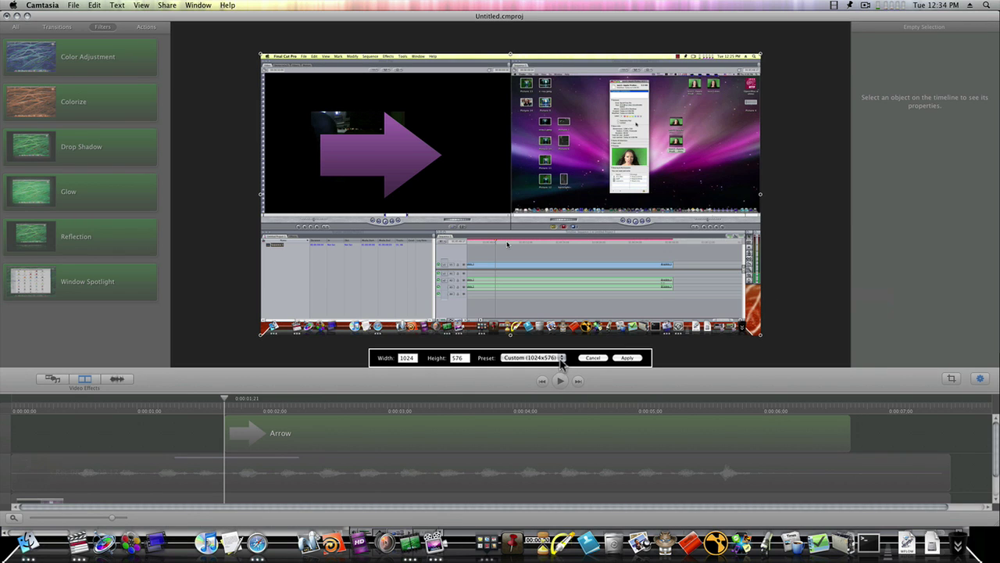
left_click(561, 361)
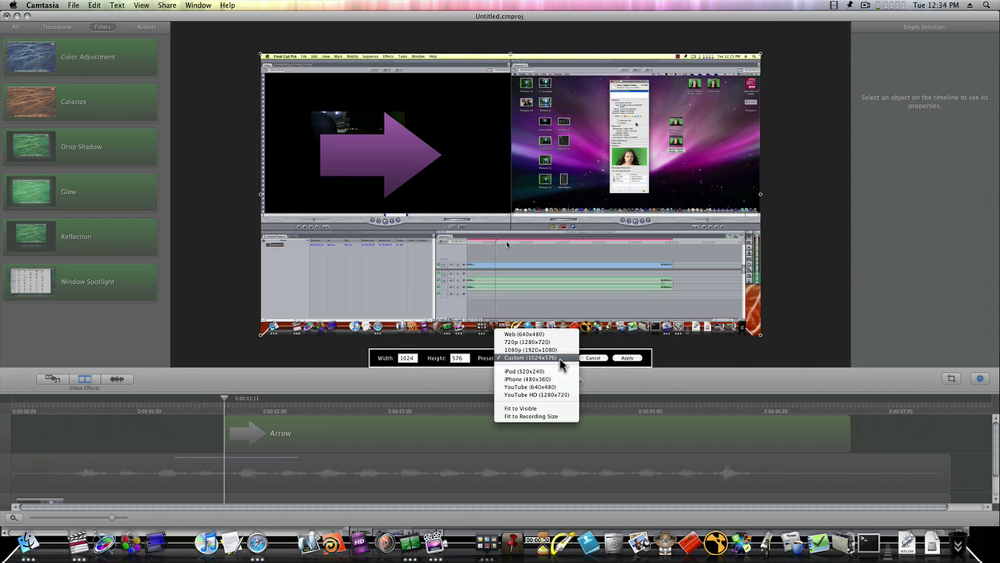
left_click(552, 409)
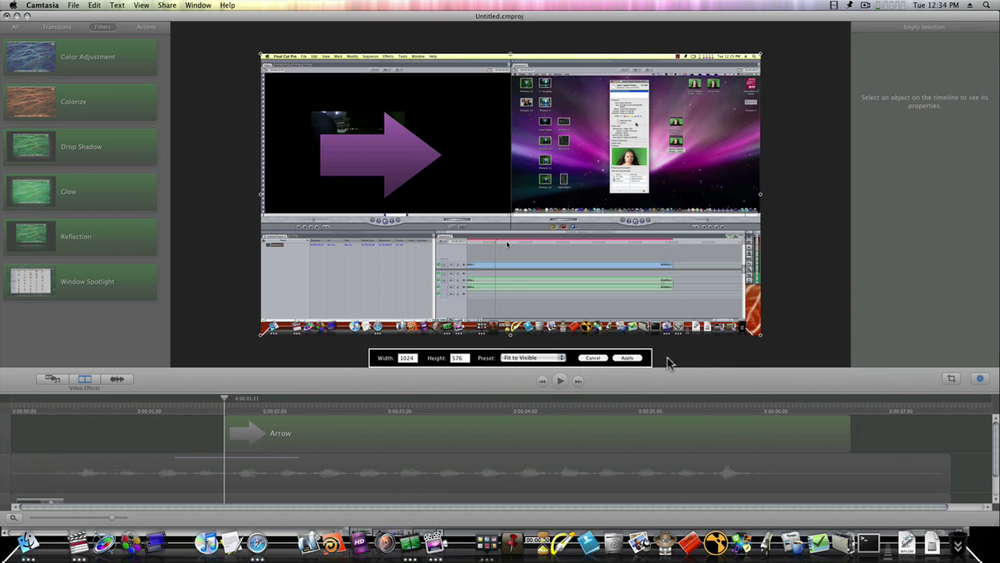
left_click(602, 359)
Step: View the YouTube sharing sign-in and the standard Export settings, cancelling each without sharing or exporting
left_click(167, 5)
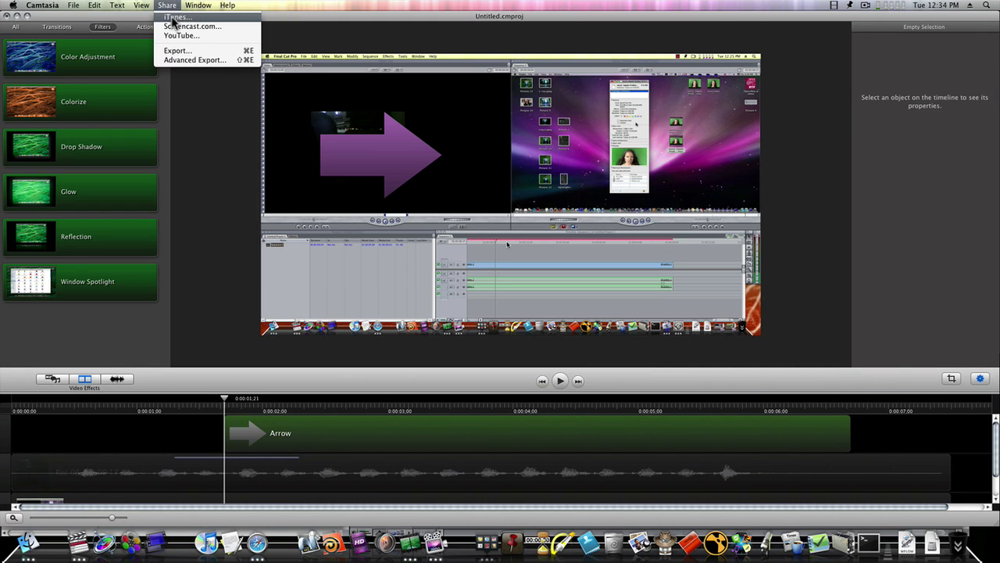
left_click(182, 35)
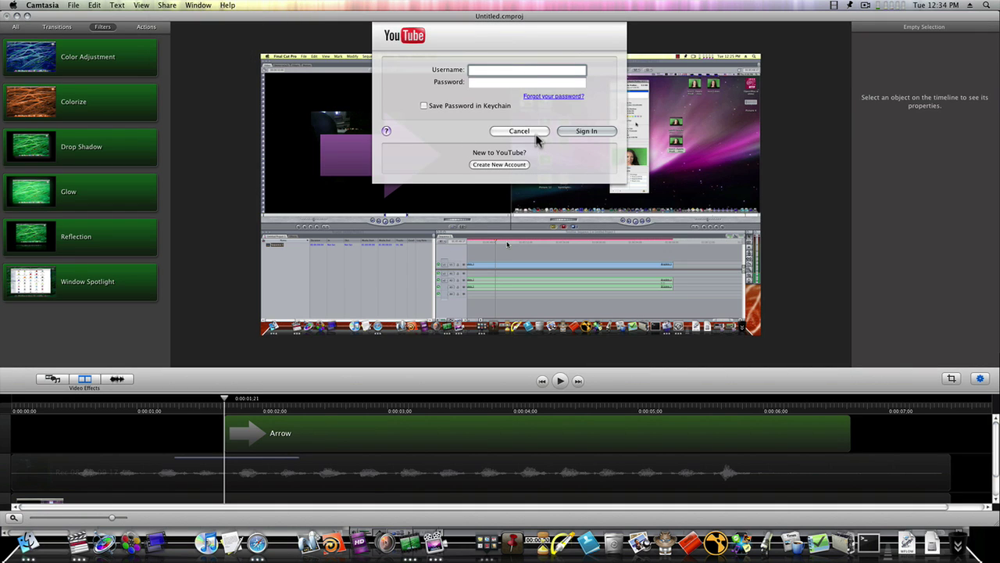
left_click(536, 132)
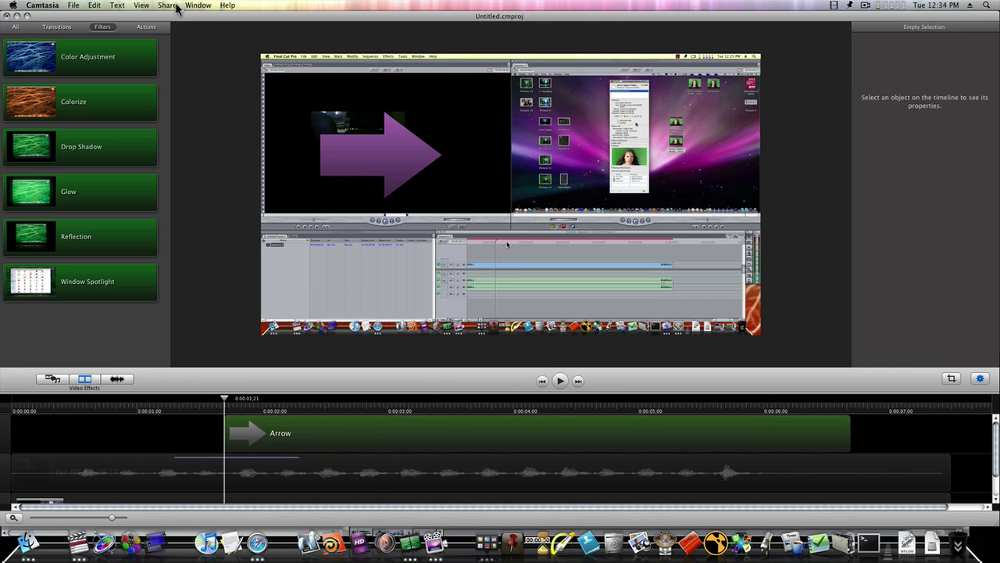
left_click(167, 6)
left_click(180, 60)
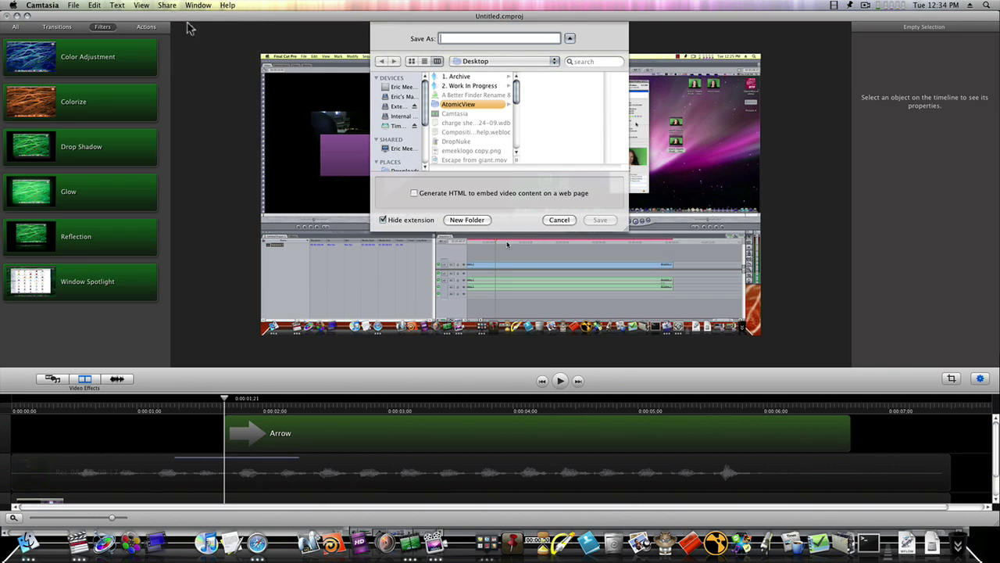
left_click(558, 221)
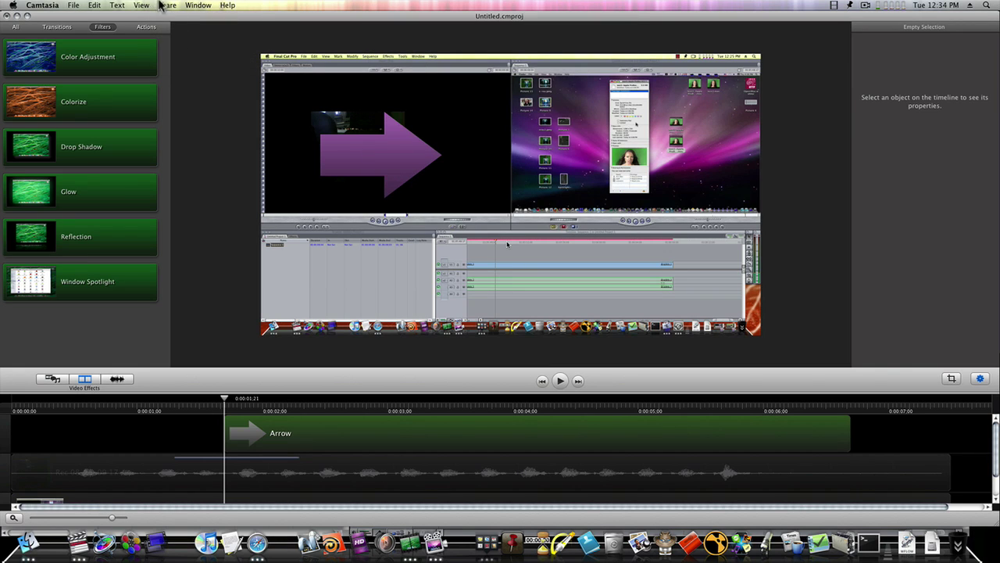
Step: View the Advanced Export formats, choose Export to QuickTime Movie, inspect its movie settings, and cancel the export
left_click(165, 5)
left_click(177, 60)
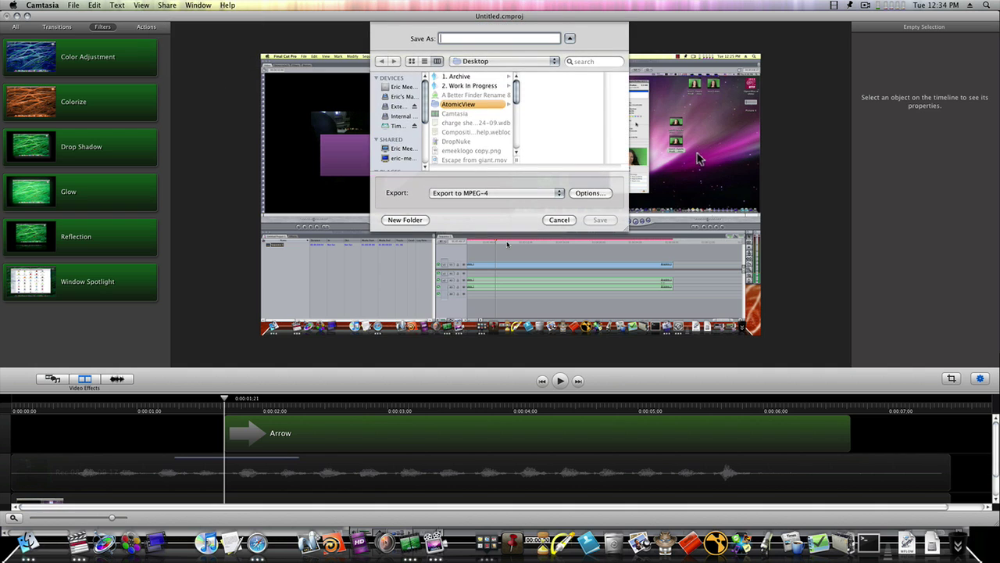
left_click(543, 193)
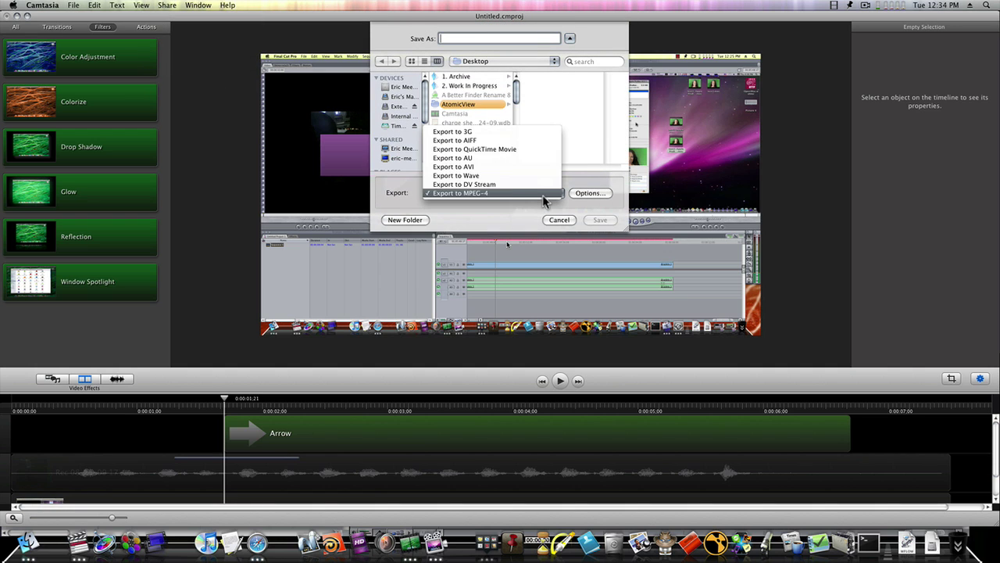
left_click(508, 150)
left_click(588, 193)
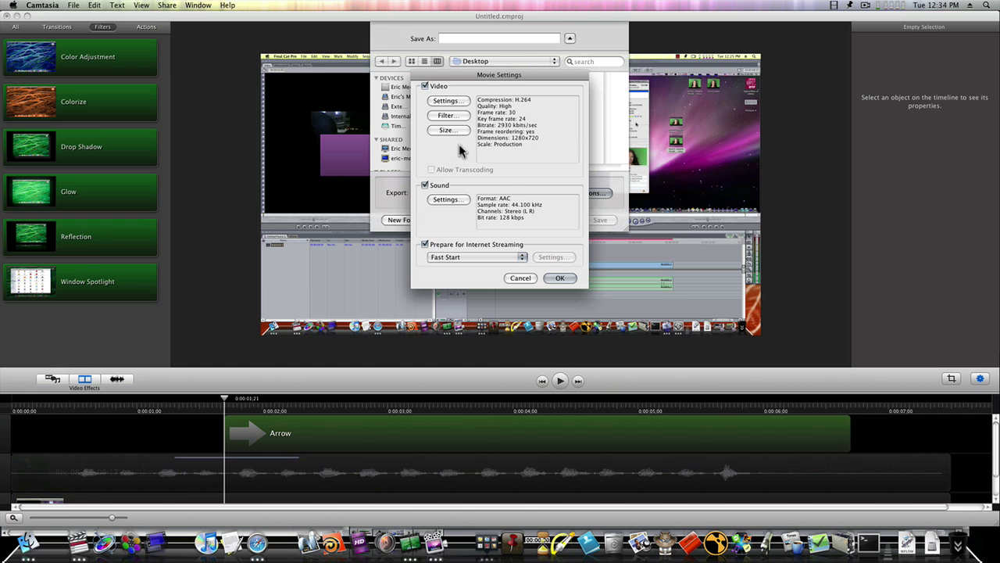
left_click(519, 278)
left_click(553, 226)
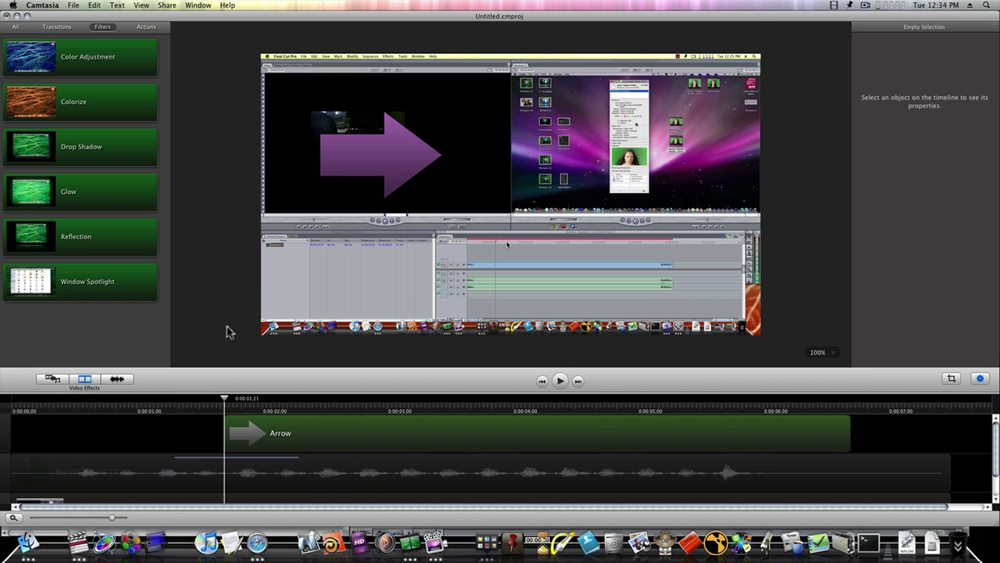
Step: Delete the Arrow clip from the timeline
left_click(275, 435)
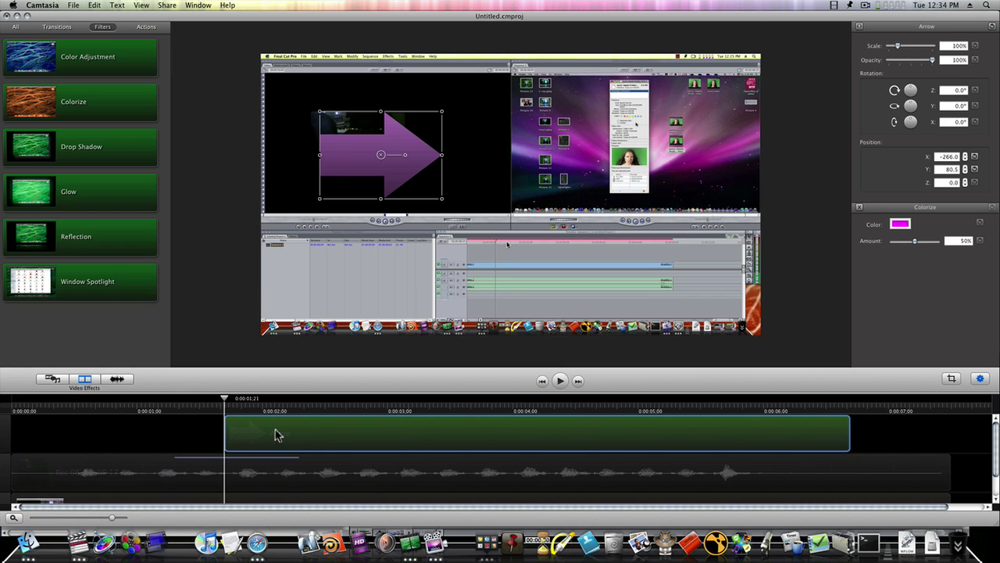
key("Delete")
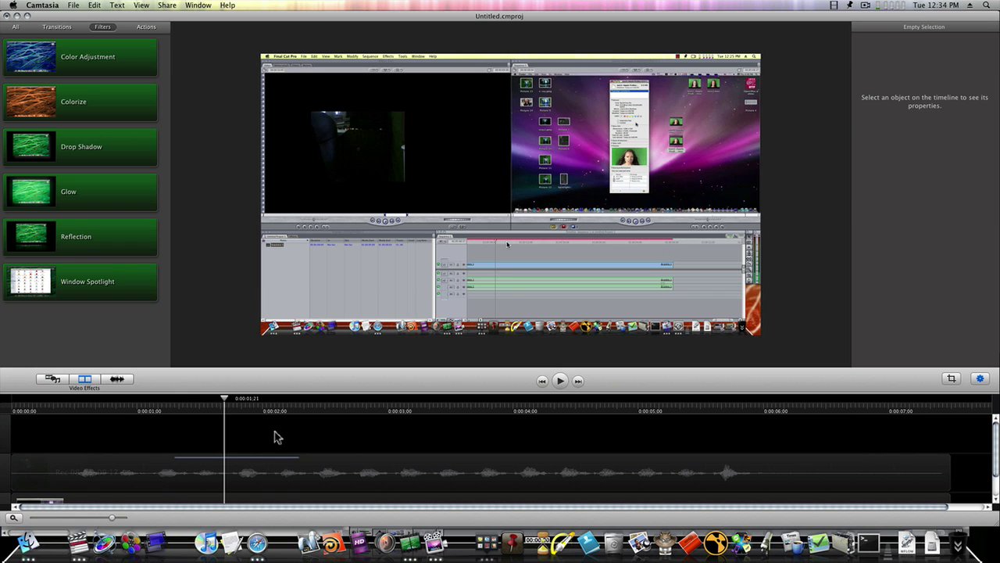
Step: Play the recording from near the one-second mark, pause it, and replay it from 0:00:01:18
left_click_drag(226, 400, 129, 400)
left_click(560, 381)
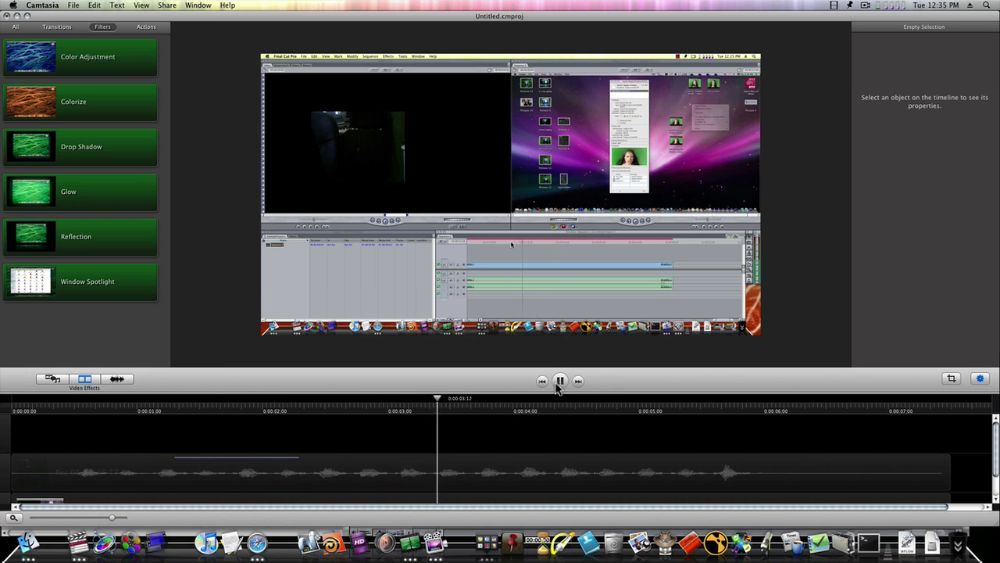
left_click(558, 383)
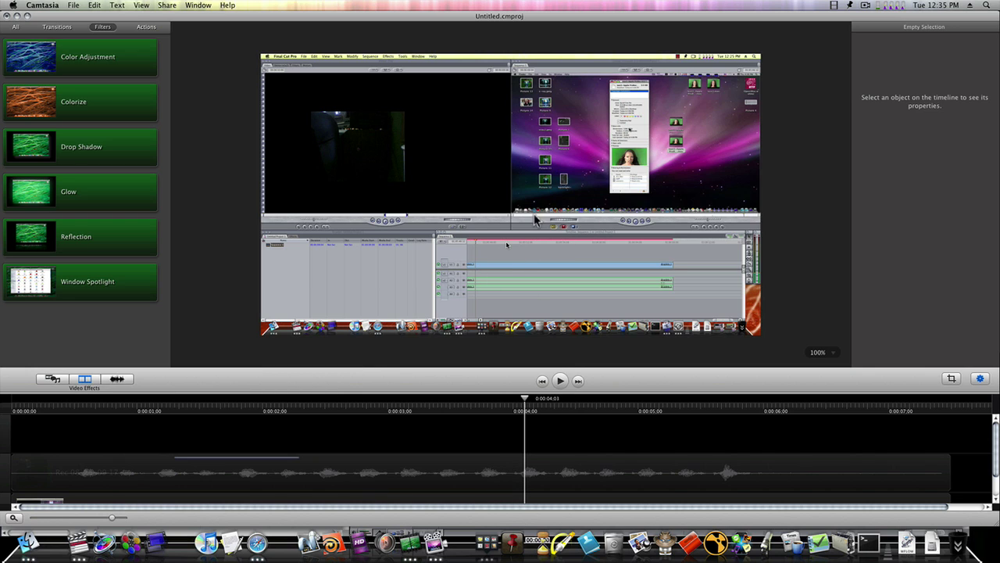
left_click(213, 405)
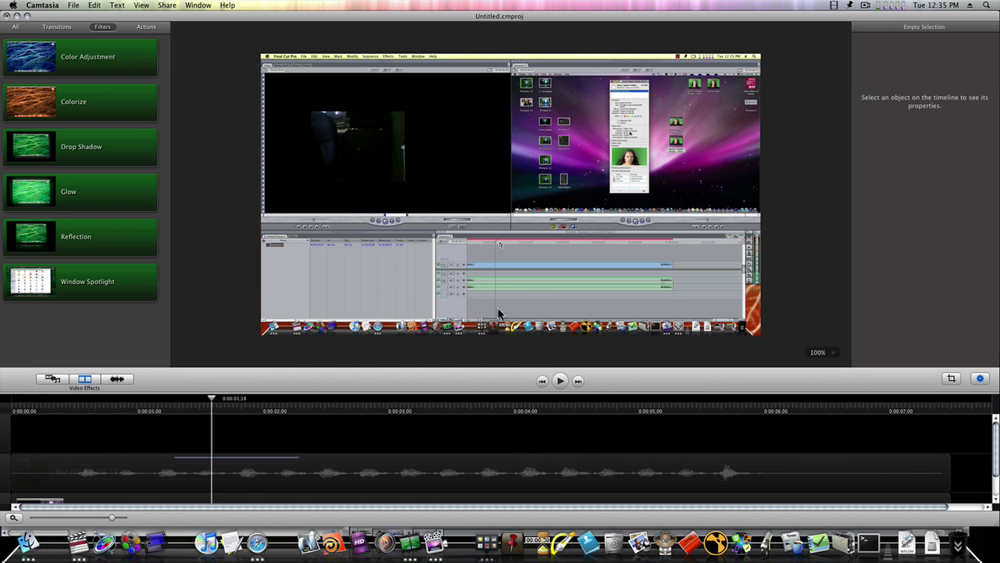
left_click(559, 382)
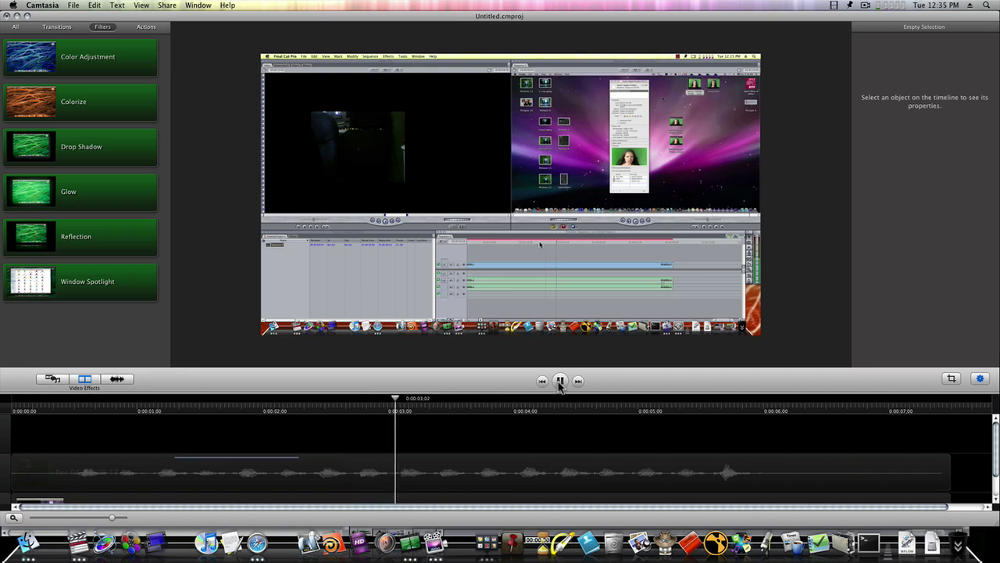
Step: Pause the playback and move the playhead to 0:00:04;29
left_click(560, 381)
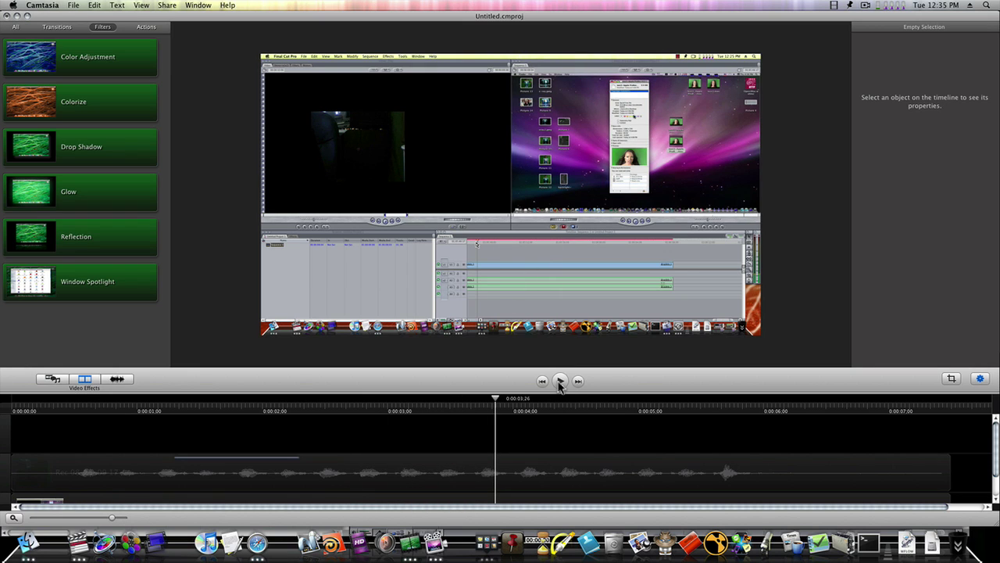
left_click(634, 411)
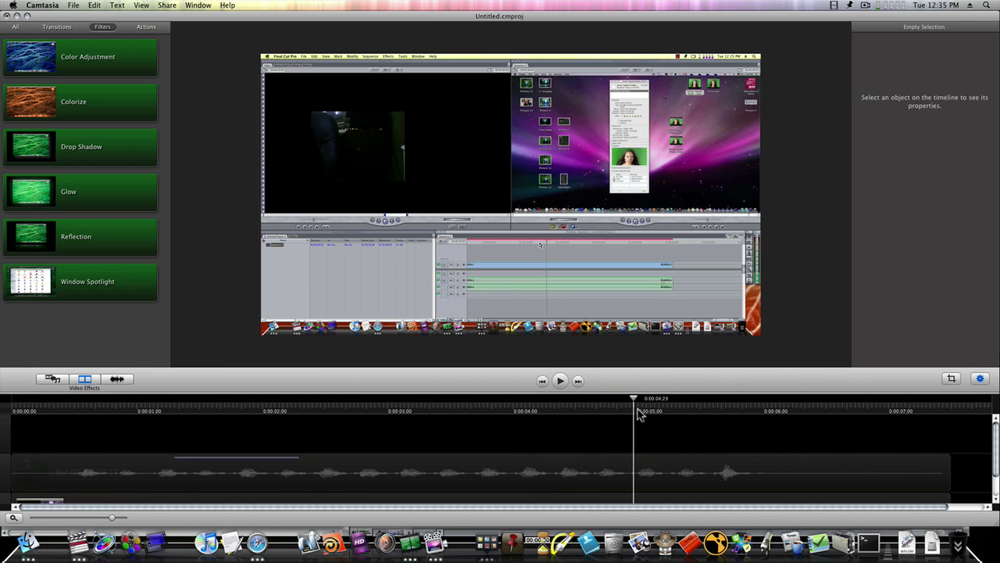
Step: Switch to ScreenFlow and play its screen recording from the beginning, pausing after about five seconds
left_click(435, 543)
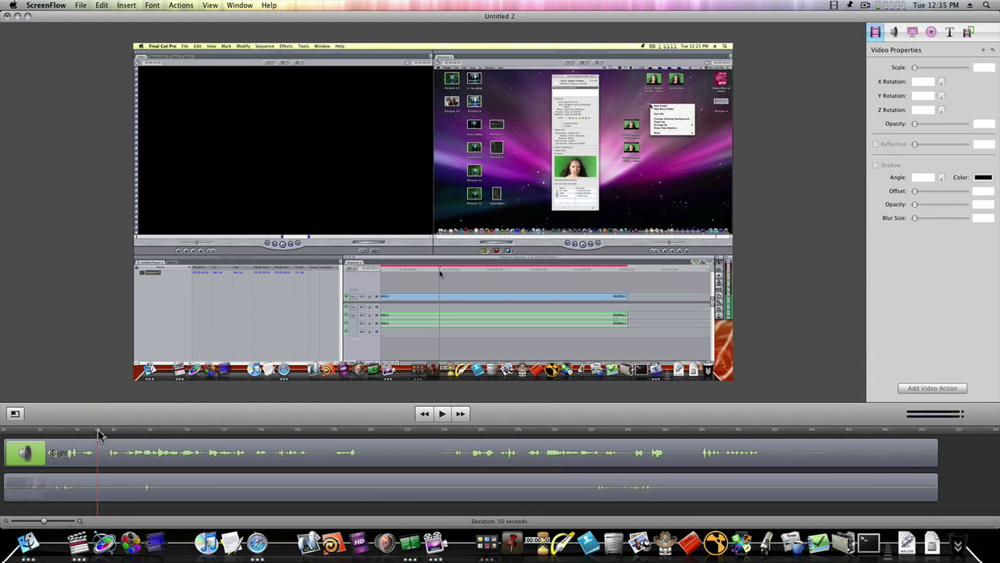
left_click_drag(99, 435, 3, 435)
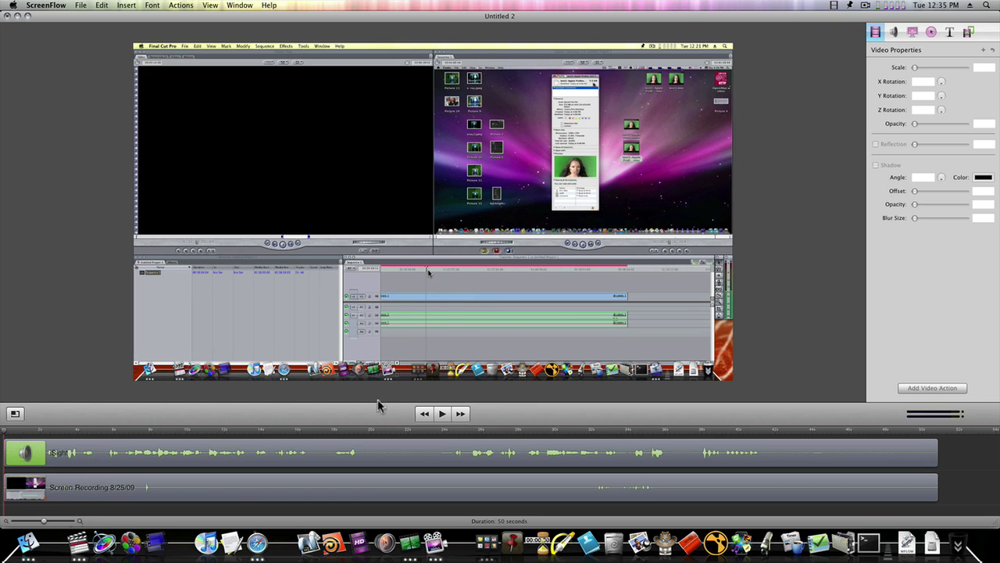
left_click(442, 413)
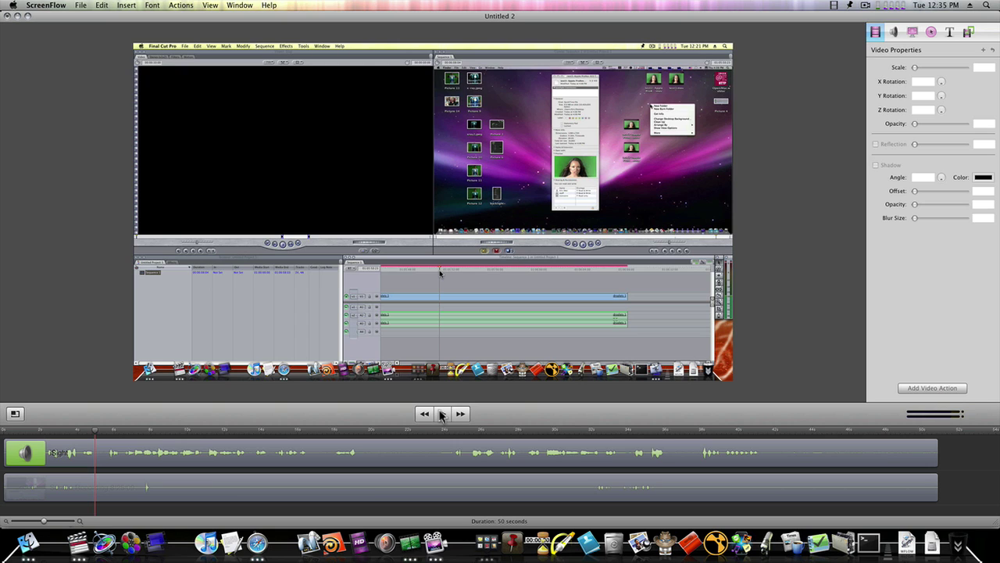
left_click(441, 415)
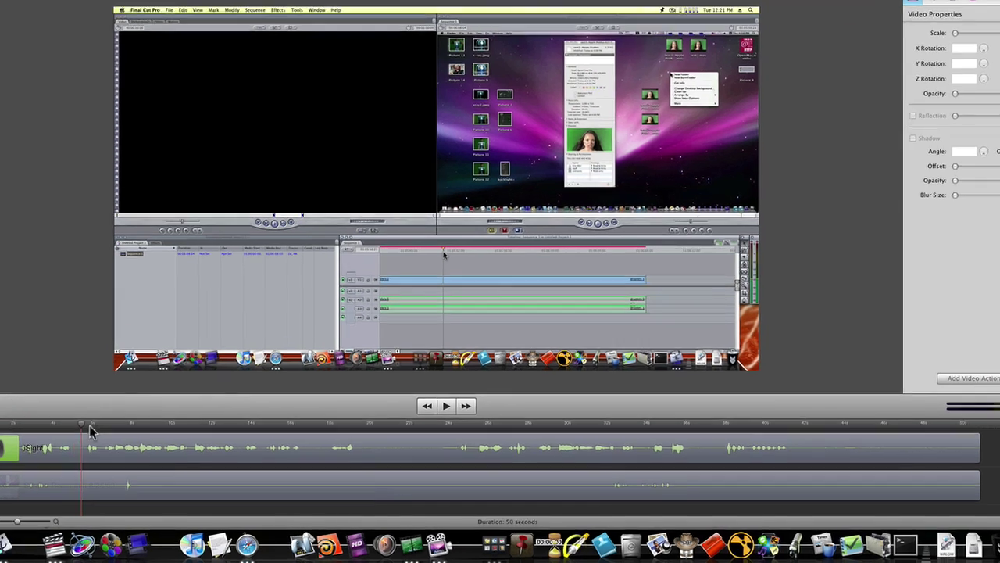
Step: Jump the ScreenFlow playhead back and forth across the recording to preview frames at different times
left_click(457, 475)
left_click(397, 465)
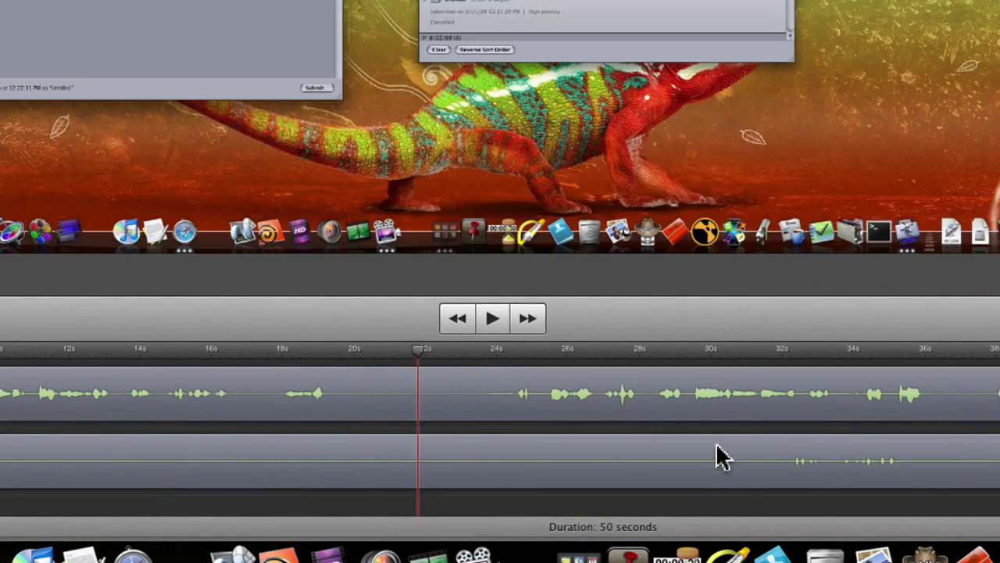
left_click(245, 457)
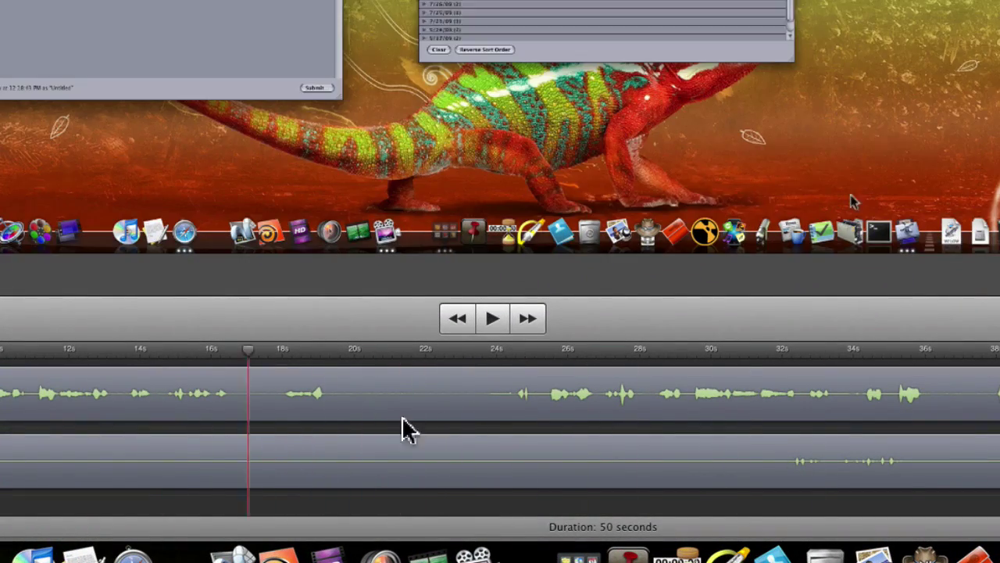
left_click(458, 456)
left_click(492, 461)
left_click(257, 464)
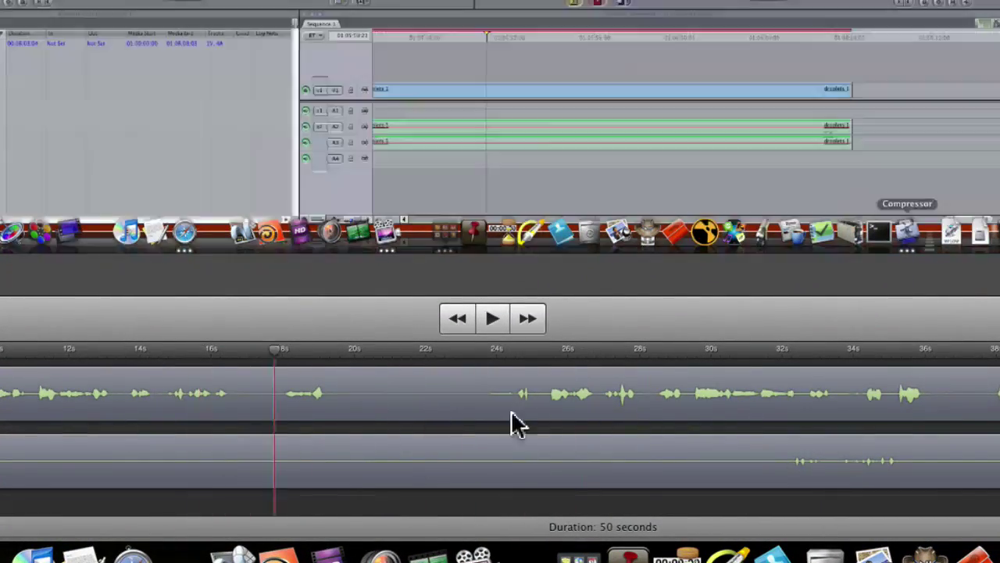
left_click(73, 368)
left_click(447, 380)
left_click(137, 362)
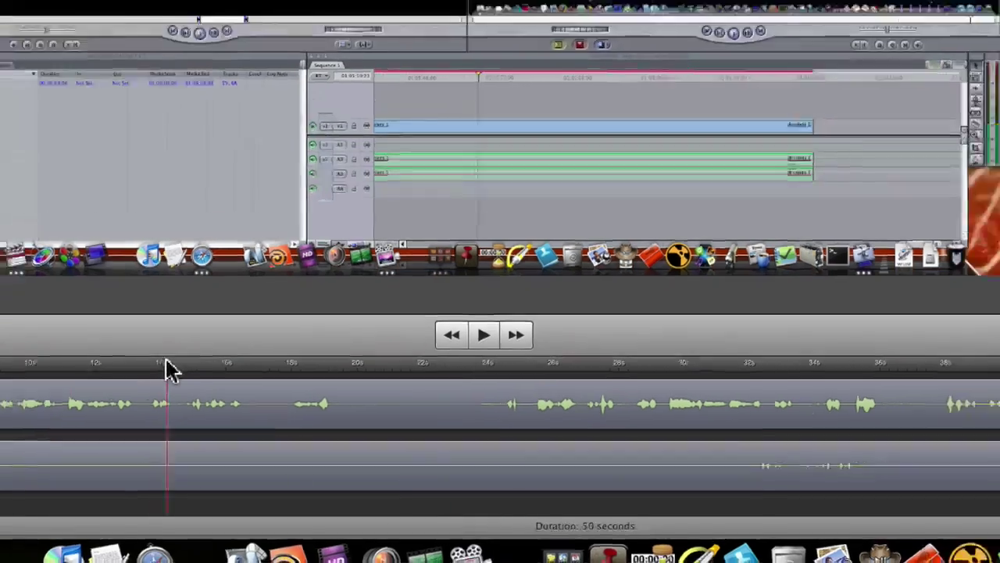
Step: Switch back to Camtasia and preview different points of its timeline, ending at 0:00:02;21
left_click(409, 542)
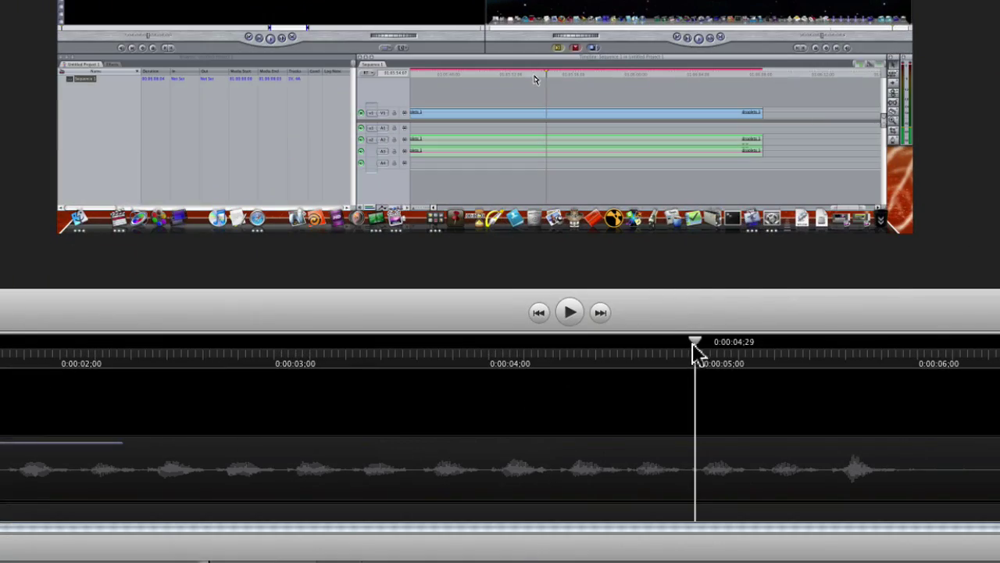
left_click(471, 351)
left_click(536, 351)
left_click(588, 351)
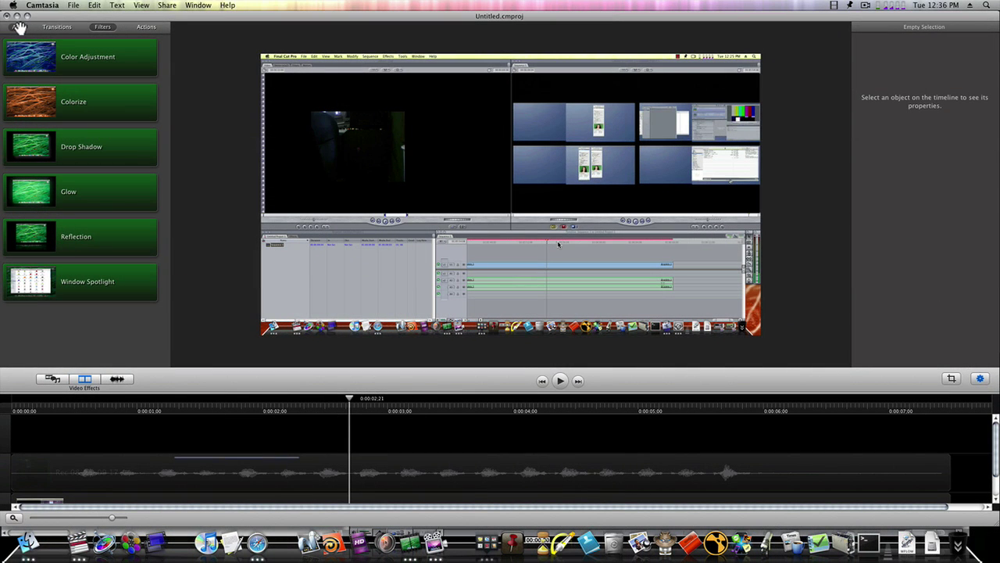
Step: Show the project's media and delete the Rec 08-25-09 17 recording from the timeline
left_click(17, 28)
left_click(55, 380)
left_click(53, 379)
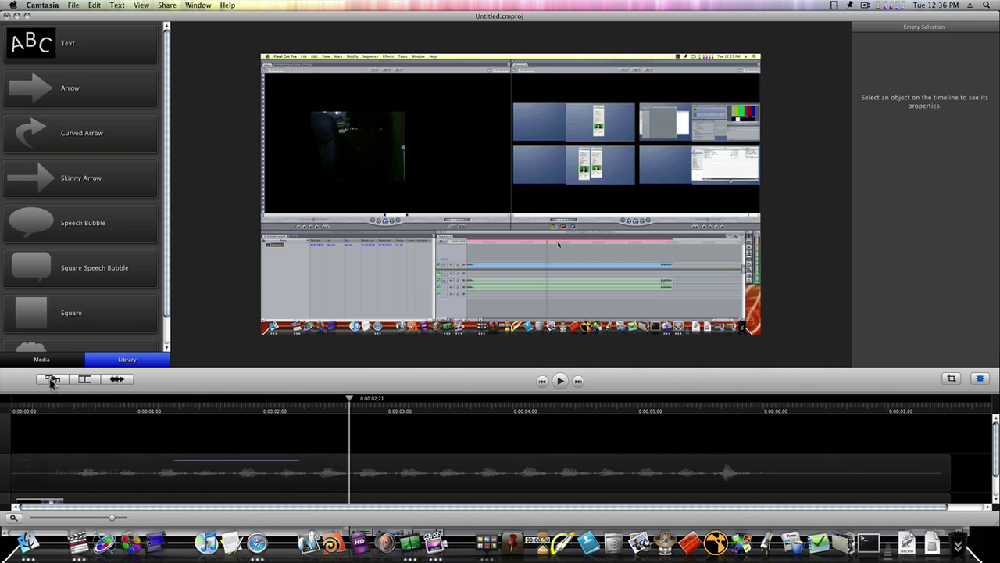
left_click(53, 381)
left_click(76, 360)
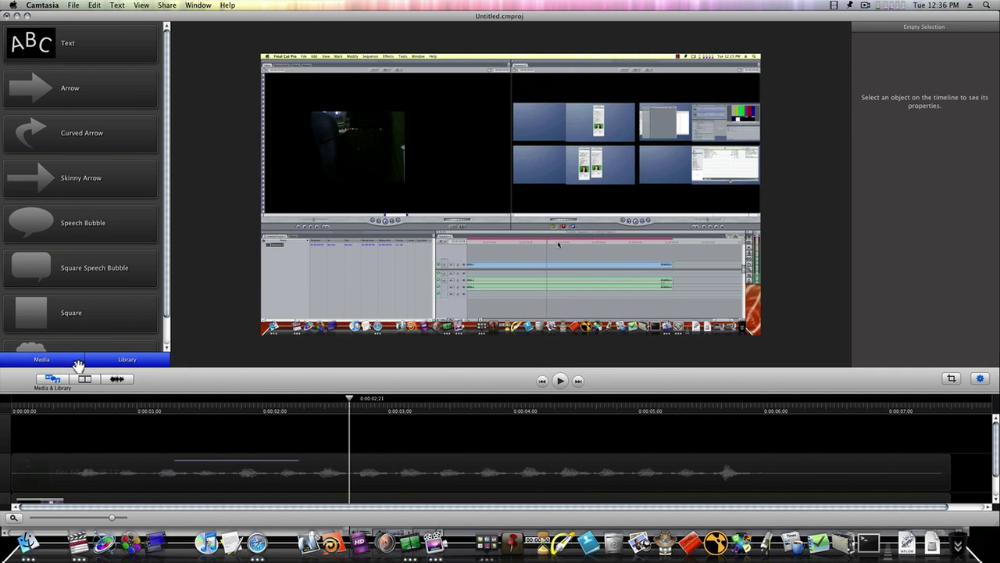
left_click(449, 227)
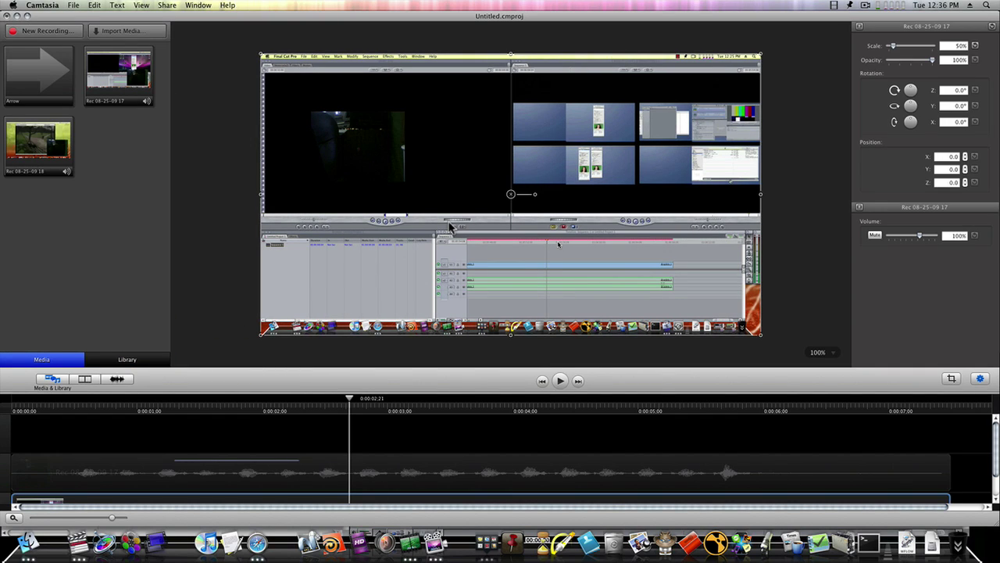
key("Delete")
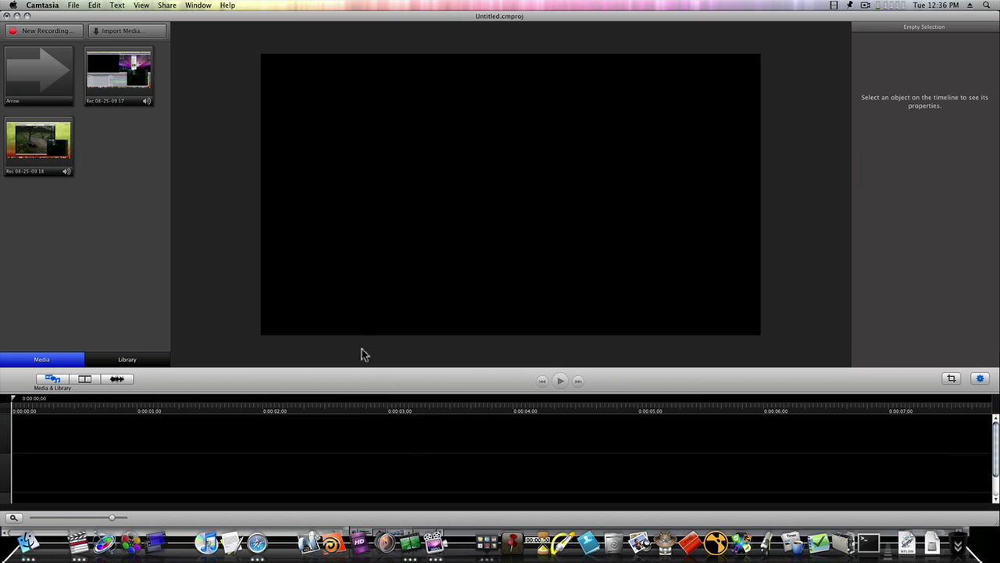
Step: Add the Rec 08-25-09 18 recording to the canvas and align it with the canvas edges
left_click_drag(34, 145, 319, 158)
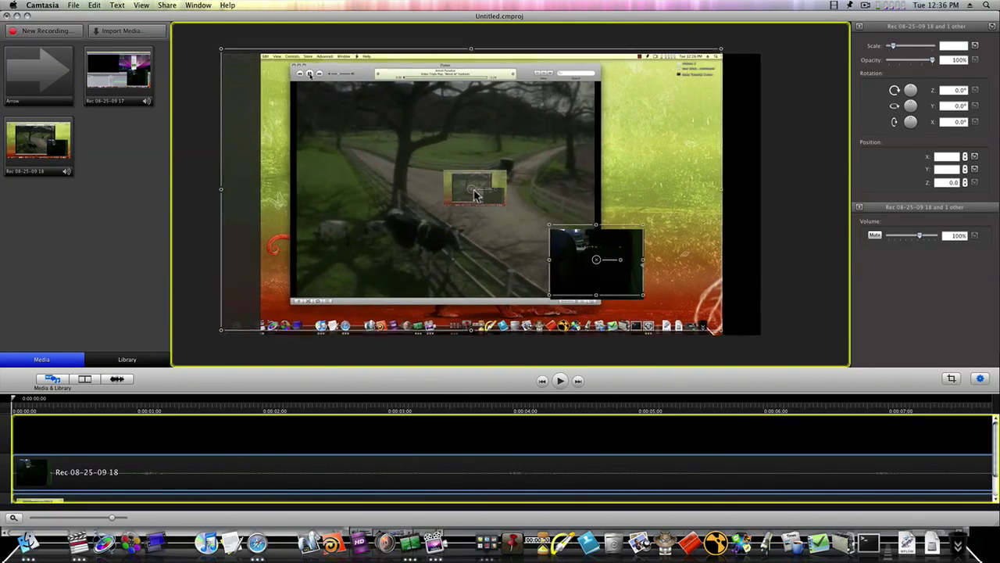
left_click_drag(474, 195, 512, 202)
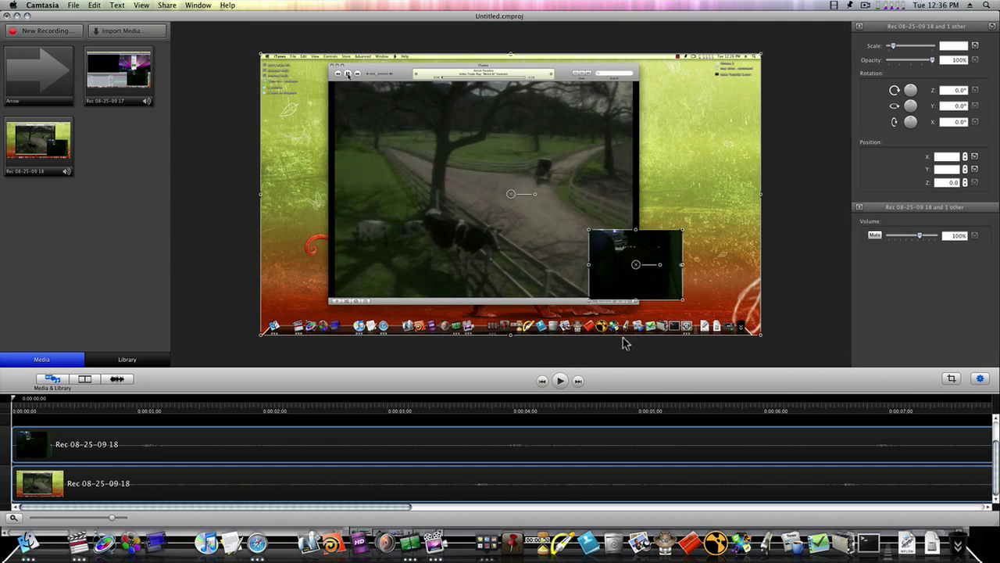
Step: Delete the webcam clip of Rec 08-25-09 18 and play the remaining screen recording from the start
left_click(638, 266)
left_click(621, 428)
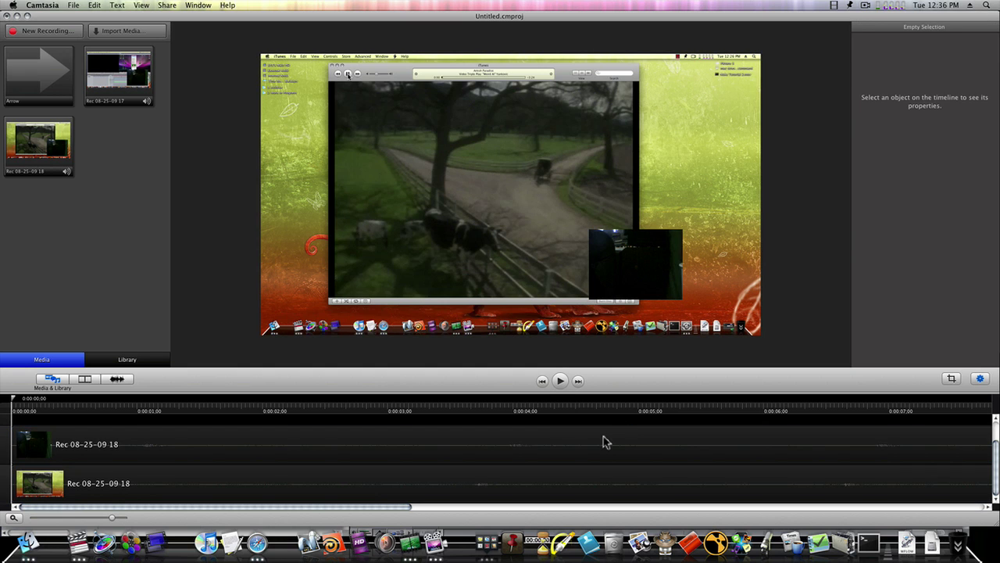
left_click(606, 442)
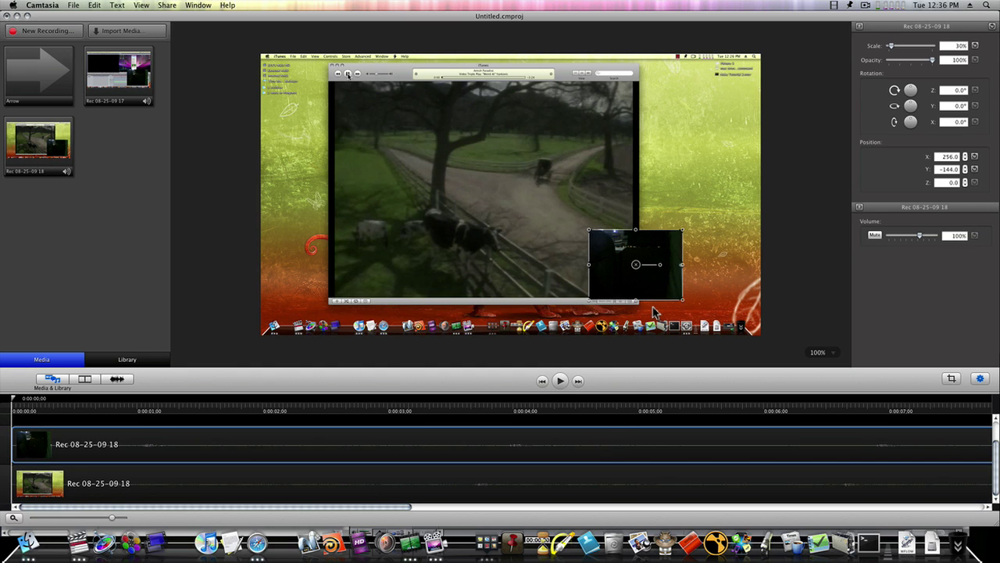
key("Delete")
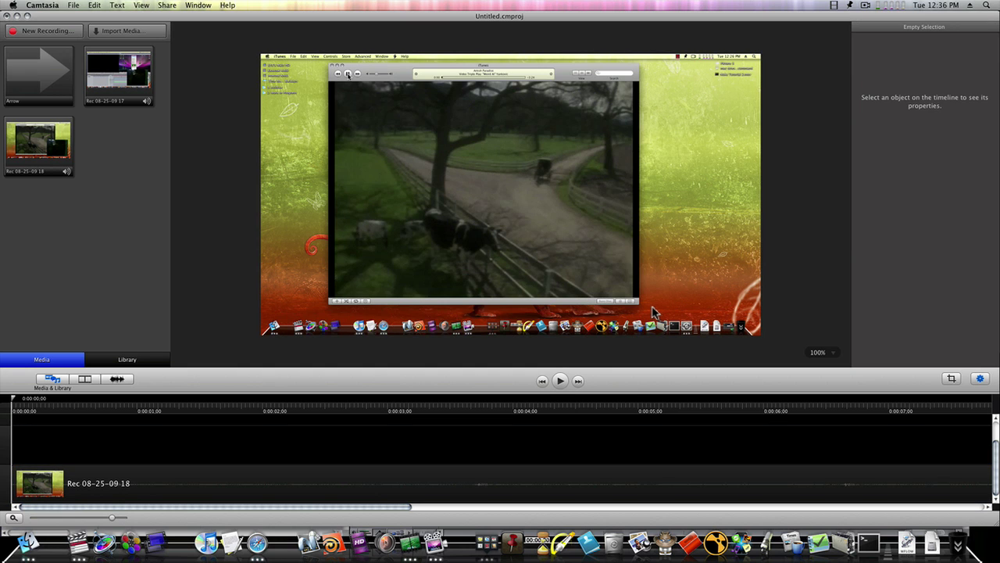
left_click(560, 380)
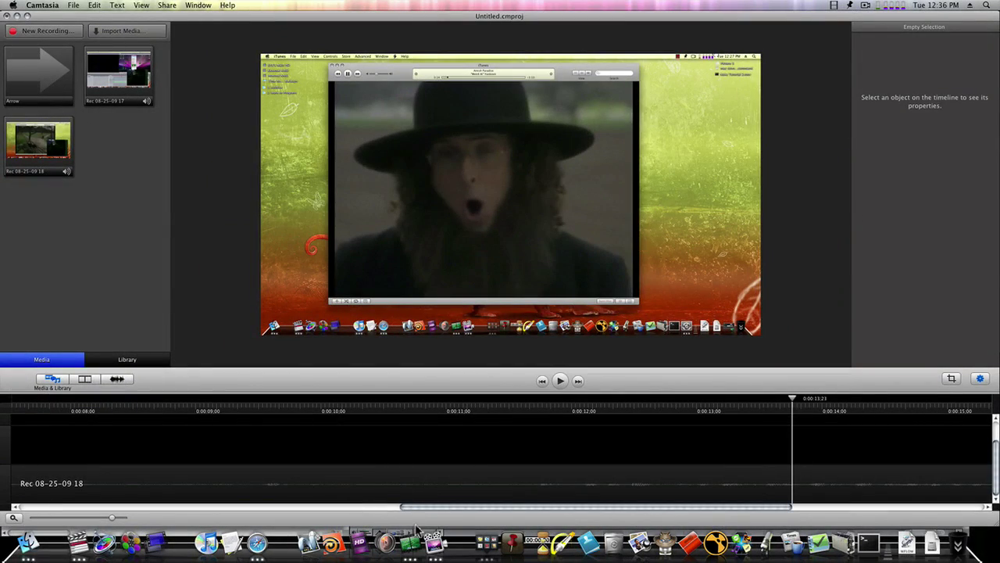
Step: Switch to ScreenFlow's Untitled project and play its iTunes movie recording from near the start
left_click(433, 548)
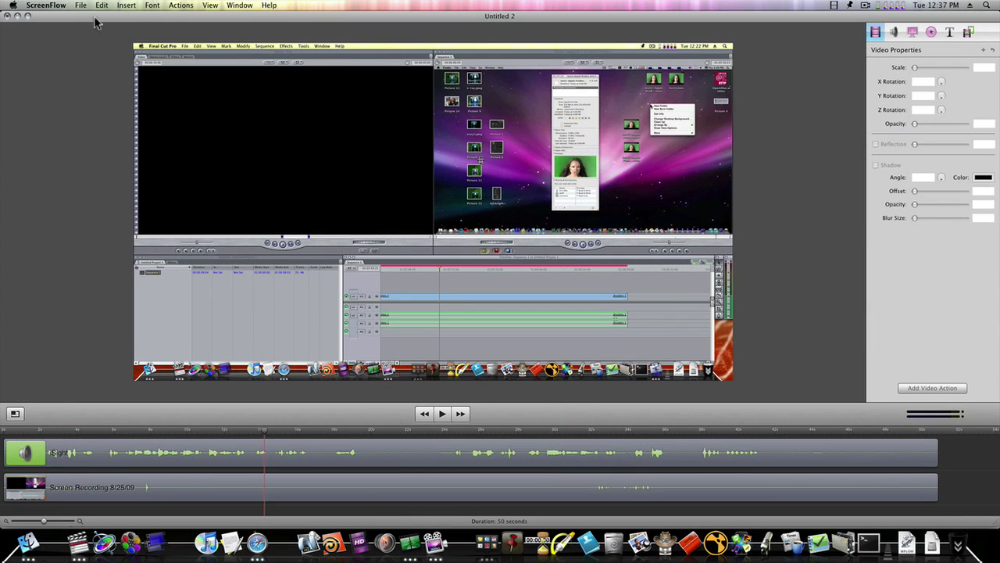
left_click(17, 15)
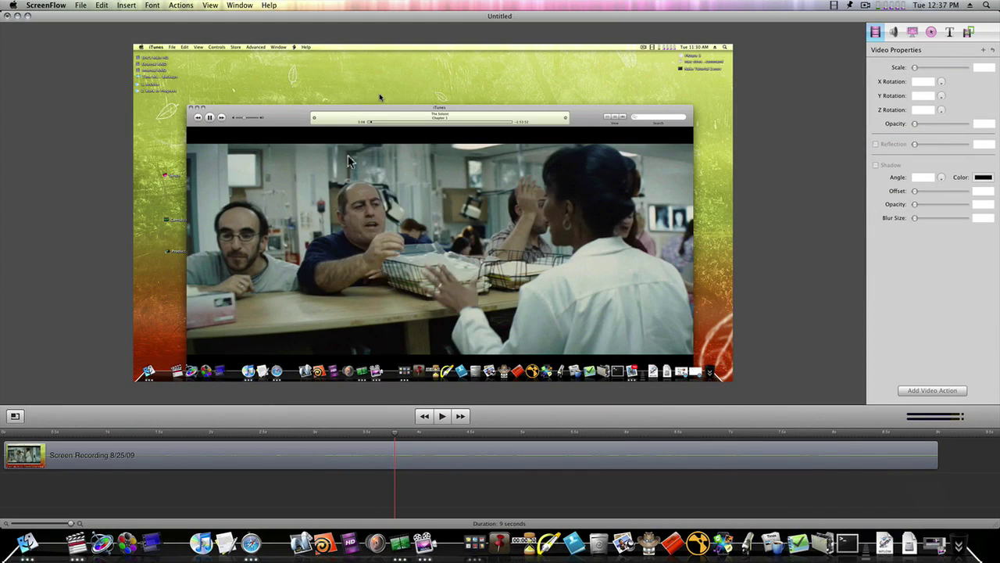
left_click(335, 435)
left_click_drag(327, 436, 28, 436)
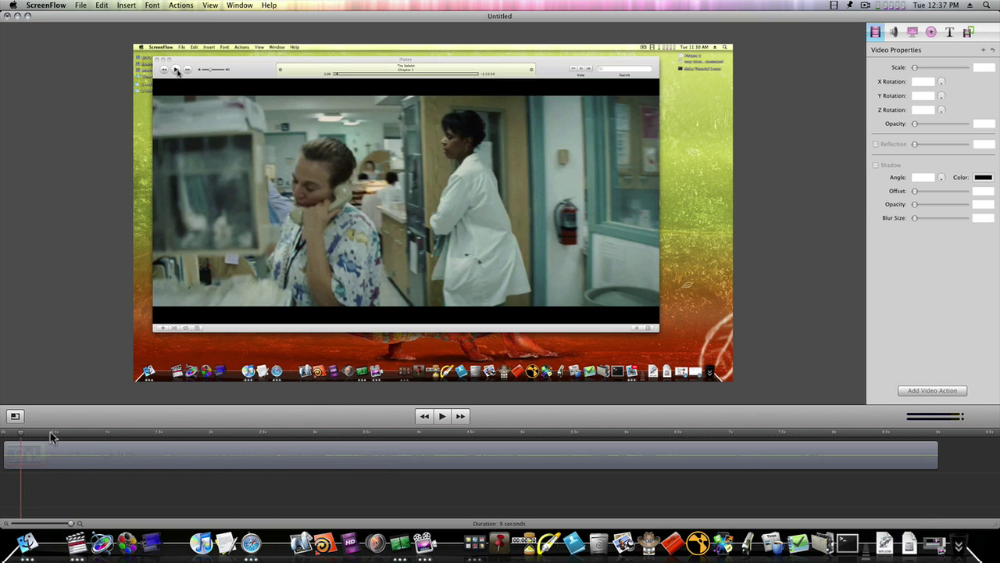
left_click(443, 415)
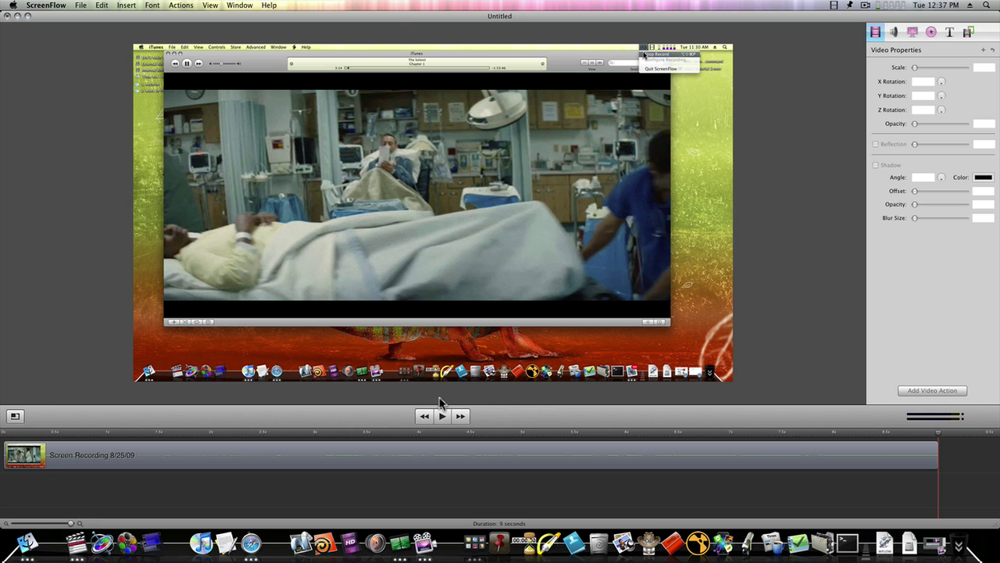
Step: Return to Camtasia, move the playhead to 0:00:11;05 and step back frame by frame to 0:00:10;28
mouse_move(942, 536)
left_click(440, 221)
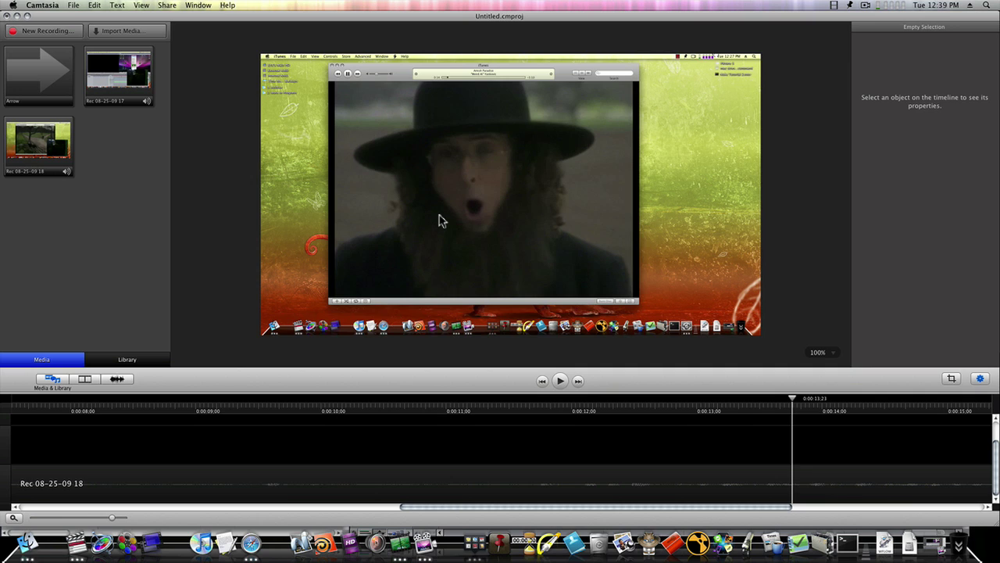
left_click(466, 405)
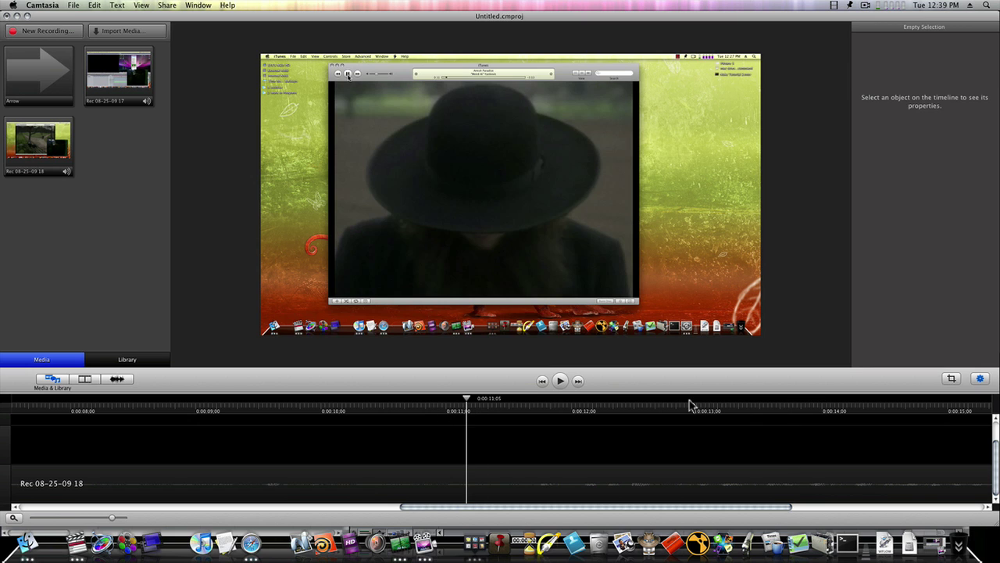
key("Left")
key("Left")
key("Left")
key("Left")
key("Left")
key("Left")
key("Left")
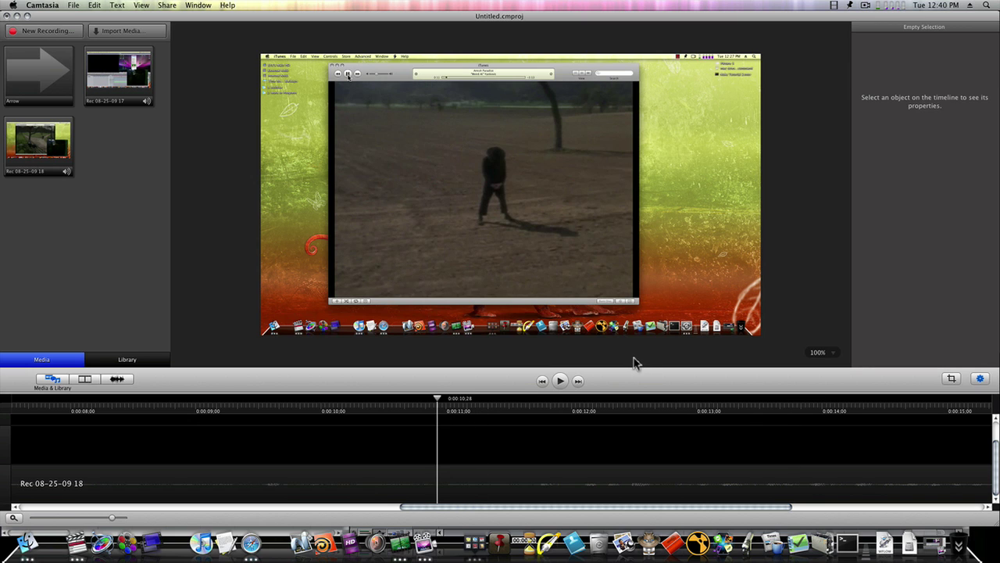